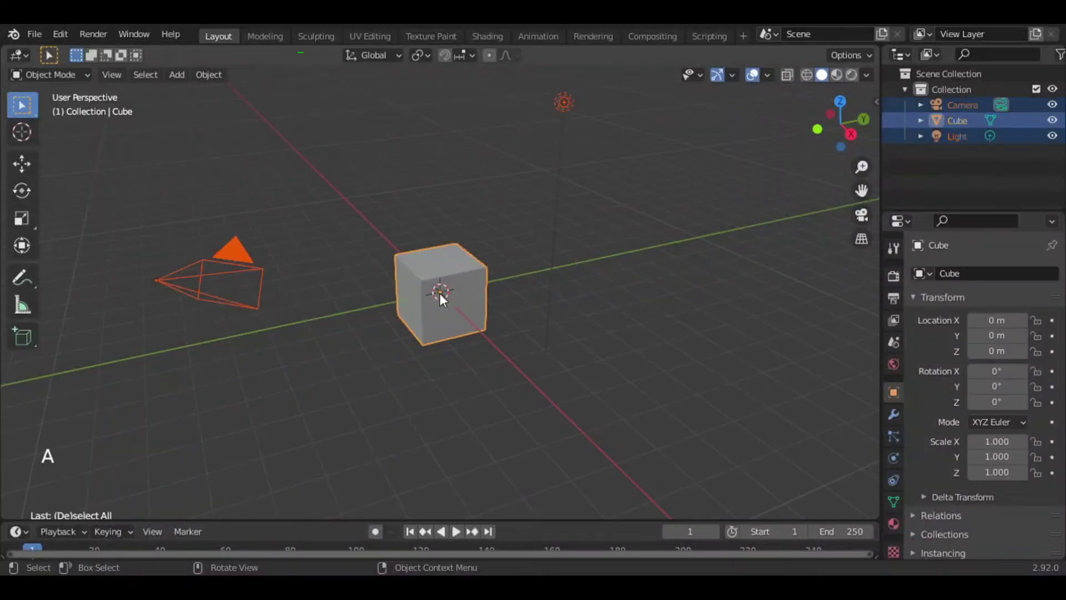
Step: Delete all the default scene objects and add a Bezier circle at the origin
key(x)
click(440, 293)
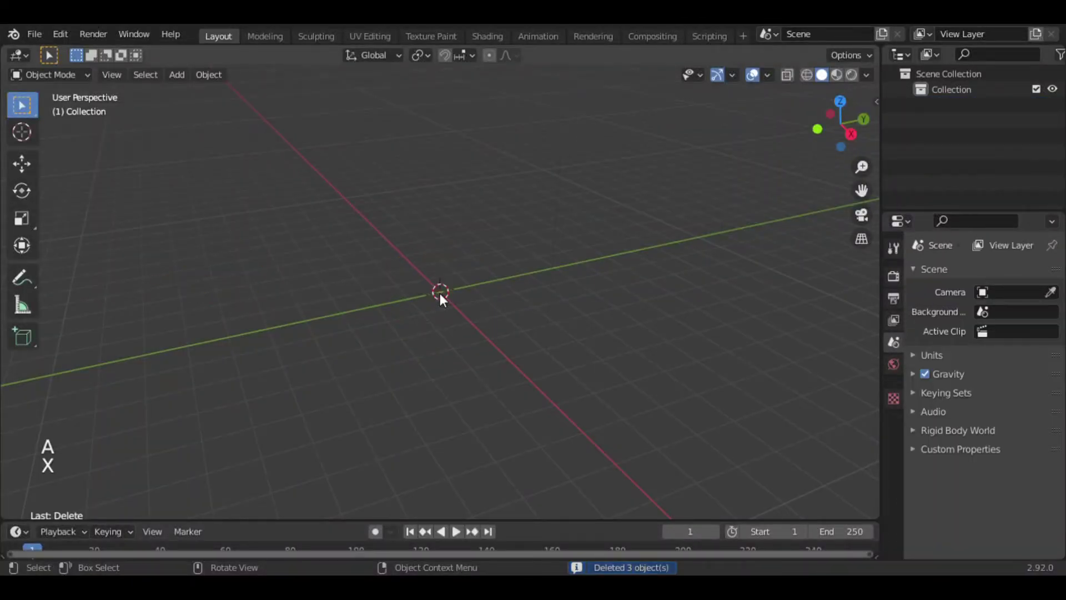
key(shift+a)
mouse_move(438, 291)
mouse_move(451, 269)
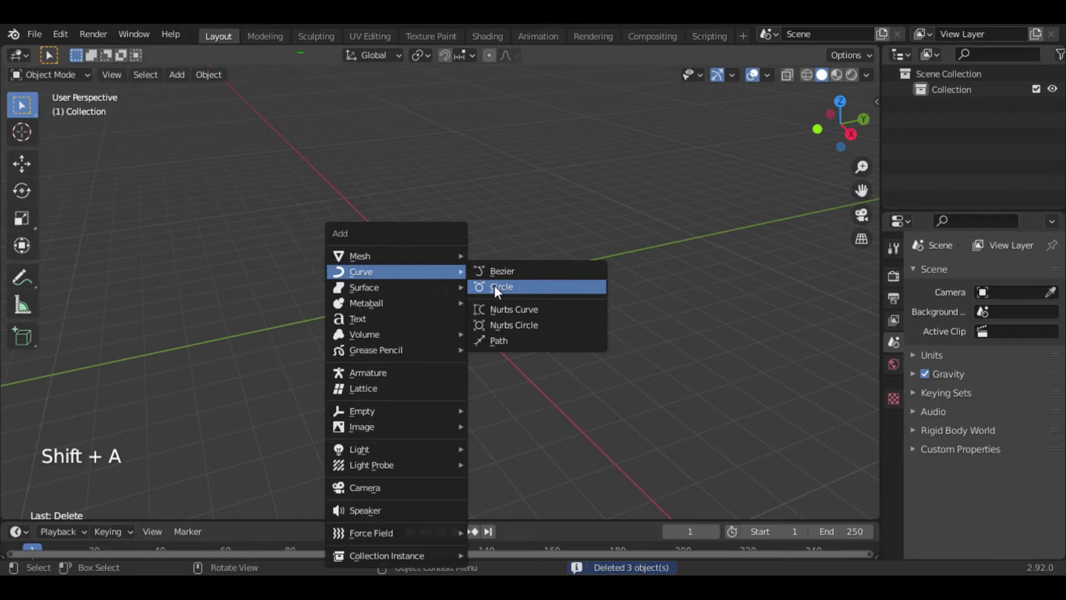
click(494, 286)
Step: Rotate all control points of the Bezier circle by 45° about the Z axis
key(Tab)
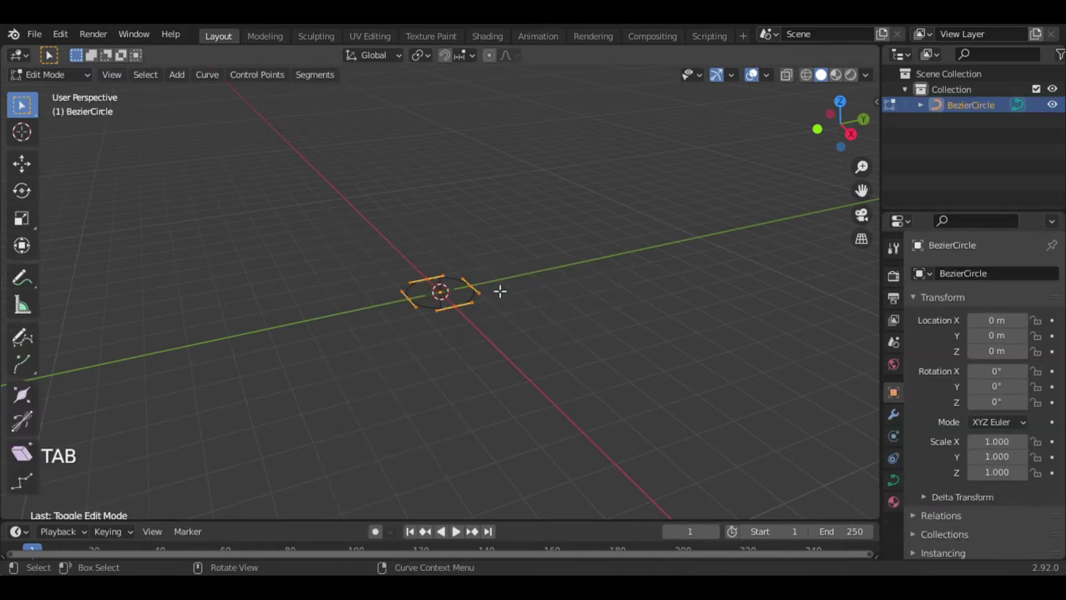
text(r45)
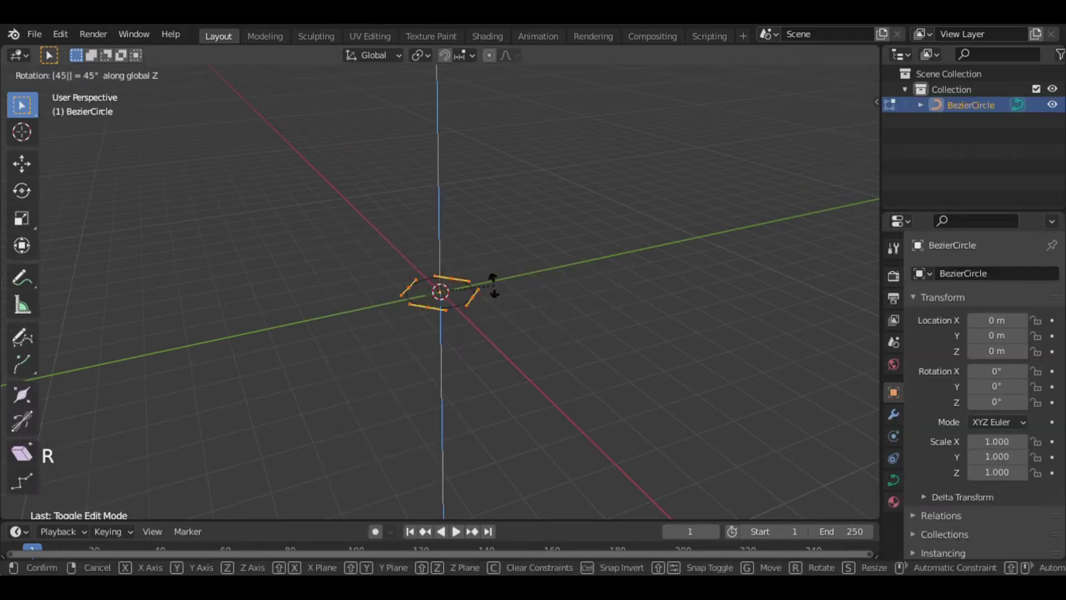
key(Return)
Step: Rotate the two control points on the circle's +X side 180° about X to form a figure eight
click(839, 101)
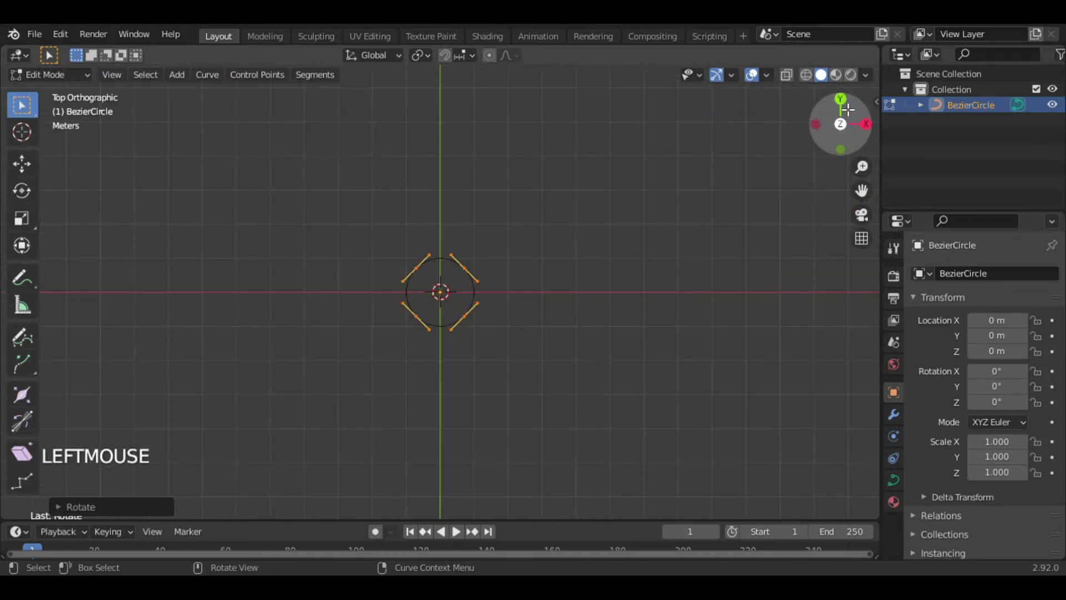
click(475, 274)
shift+click(471, 311)
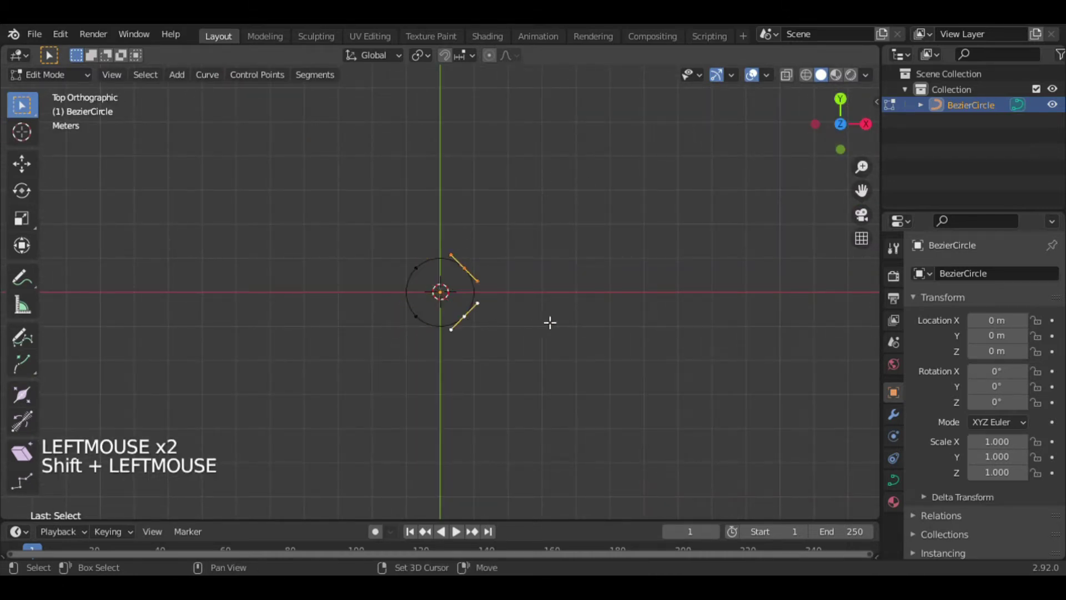
text(rx180)
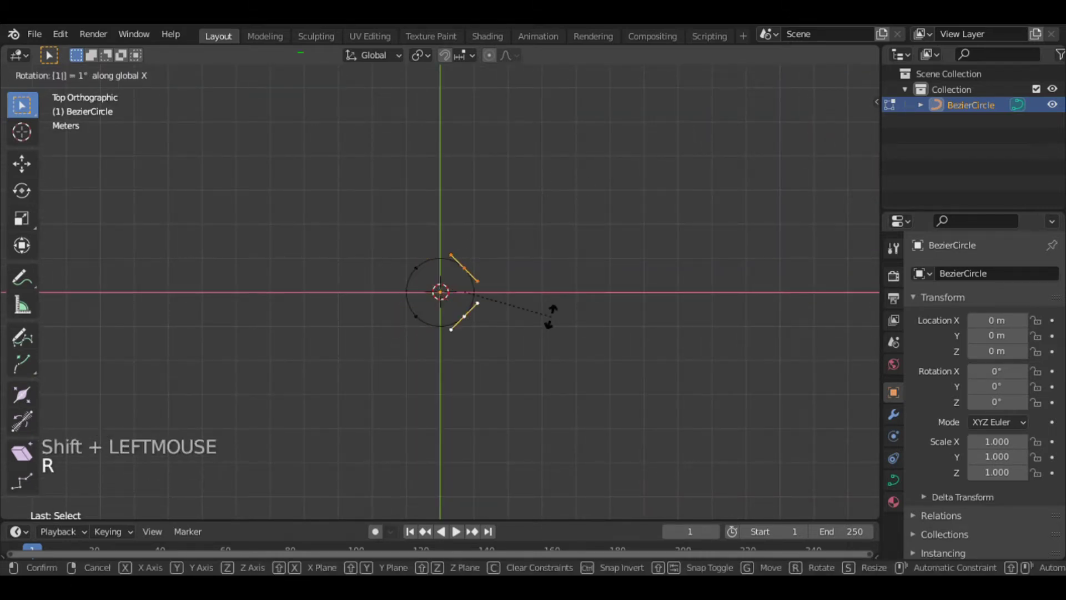
key(Return)
click(633, 194)
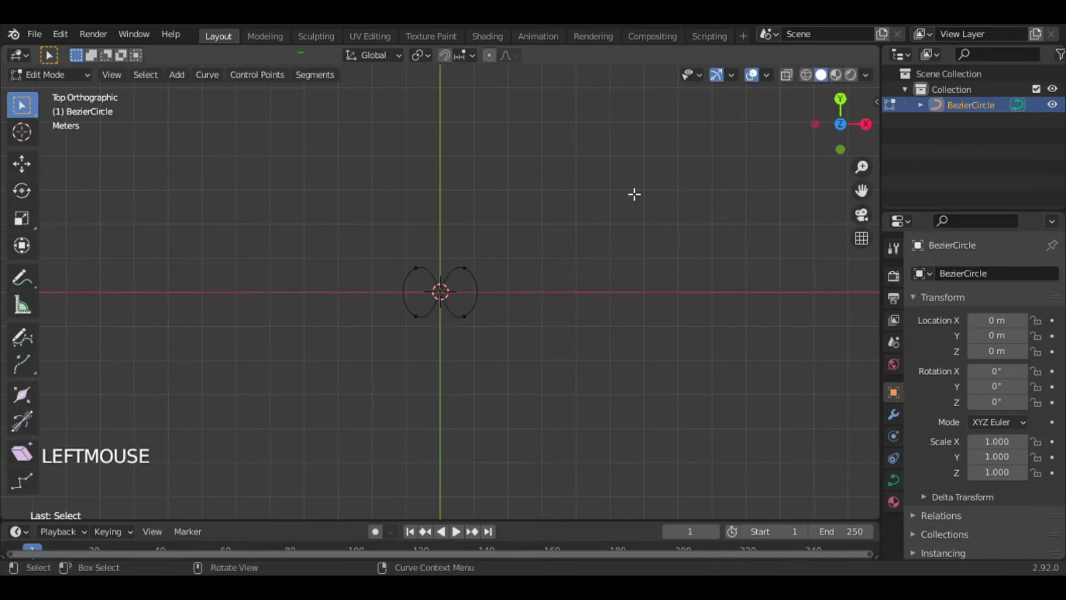
Step: Move the +X loop's control point on the +Y side by -0.5 m along Z
drag(832, 141, 797, 159)
drag(862, 173, 862, 163)
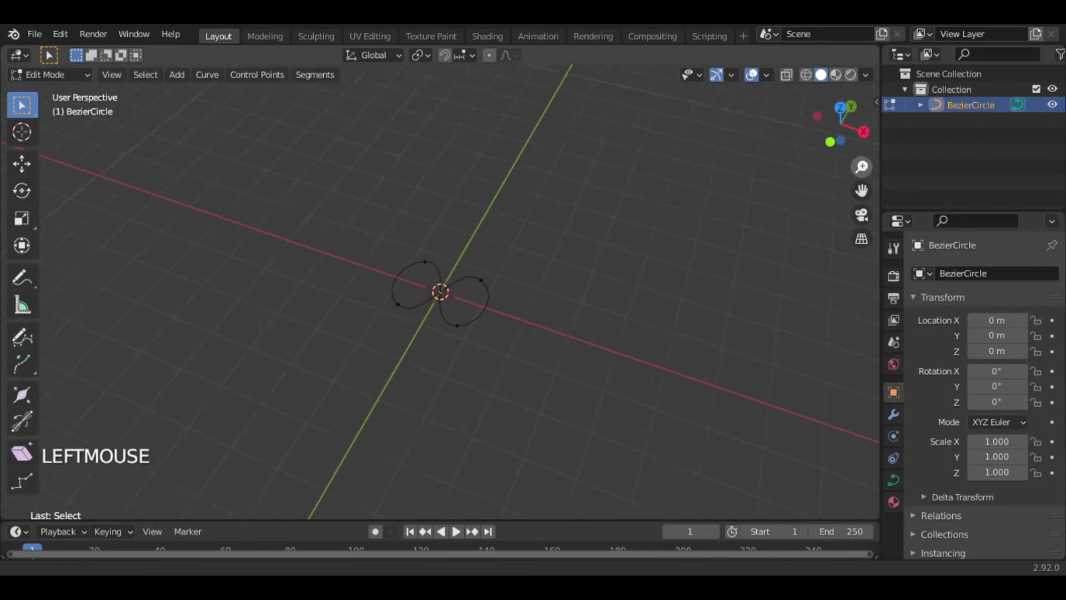
drag(845, 105, 845, 97)
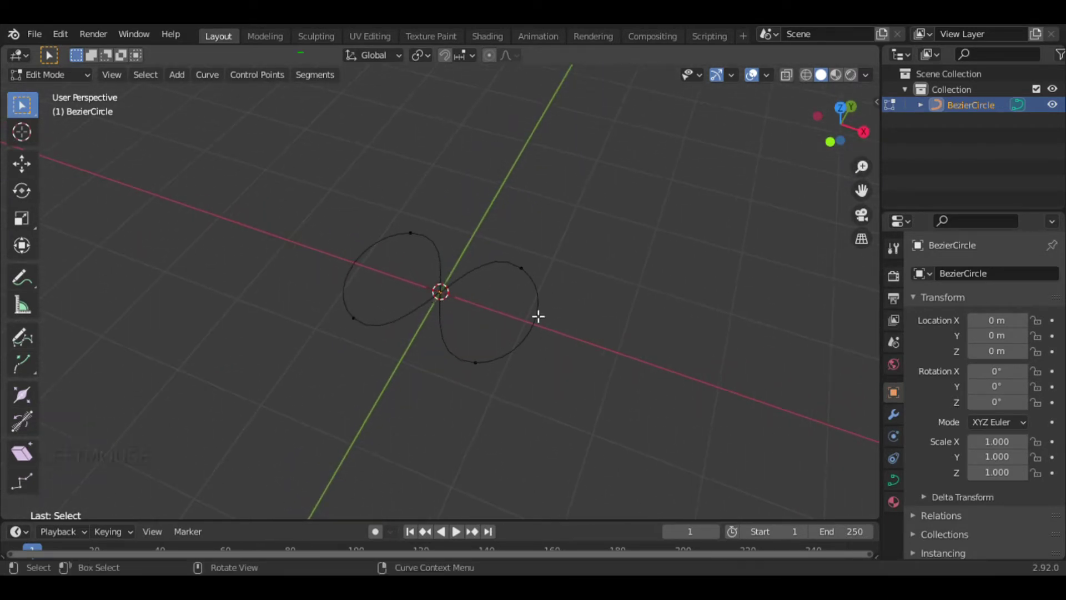
click(532, 265)
key(g)
key(z)
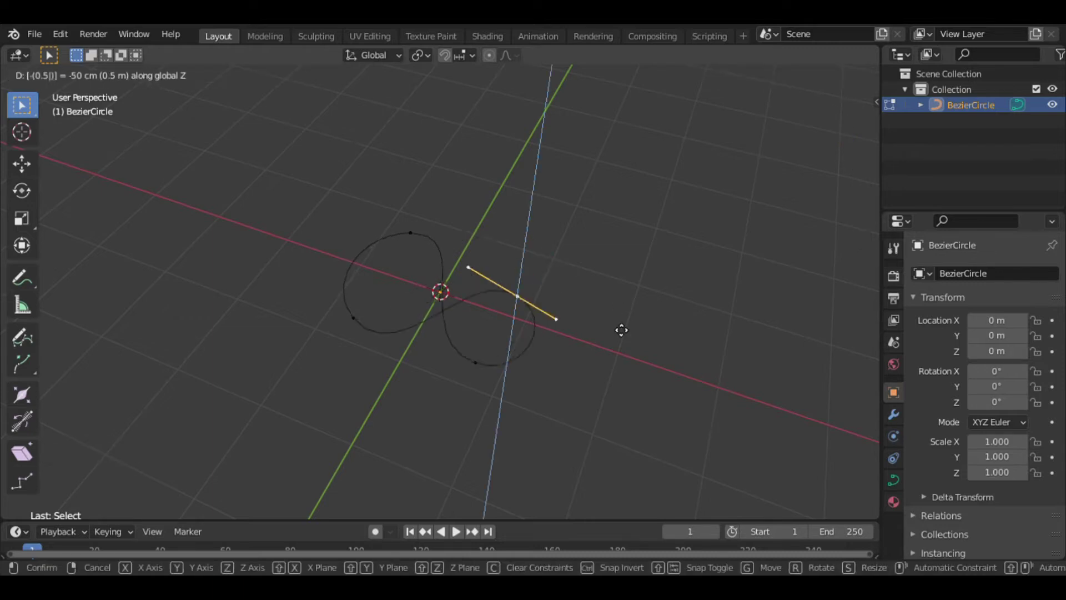
click(621, 328)
Step: Move the -X loop's control point on the +Y side by 0.5 m along Z and check the curve from the front and top
click(423, 226)
text(gz0.5)
key(Return)
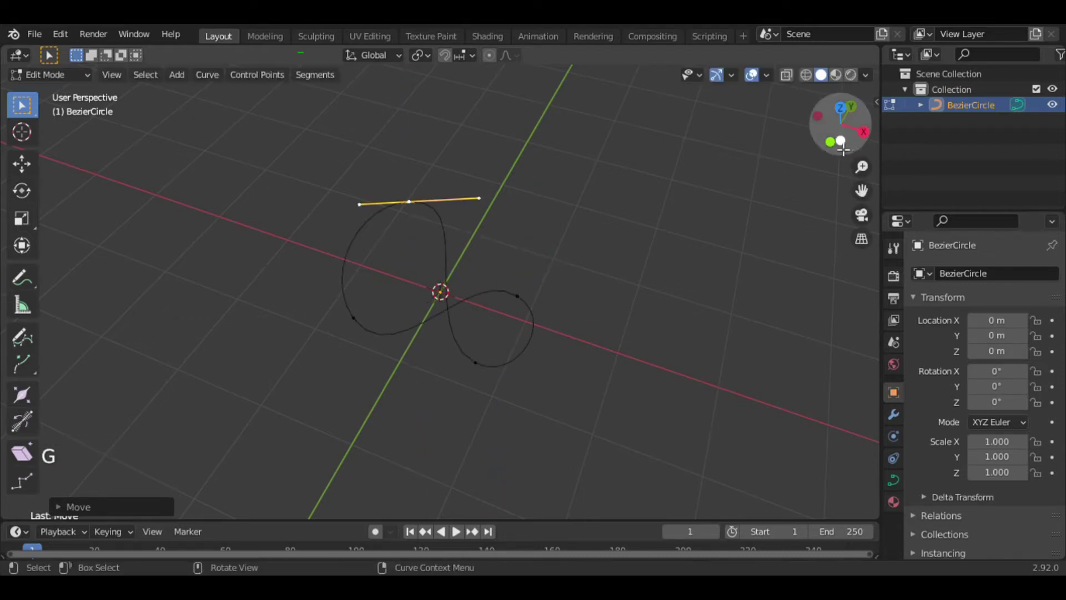
click(831, 143)
click(395, 284)
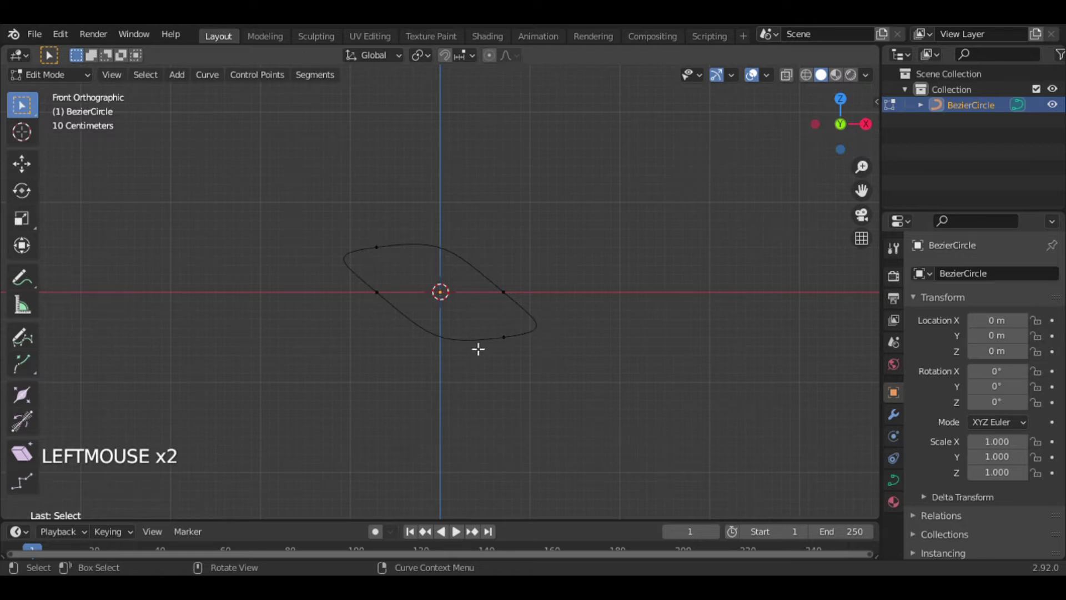
click(840, 98)
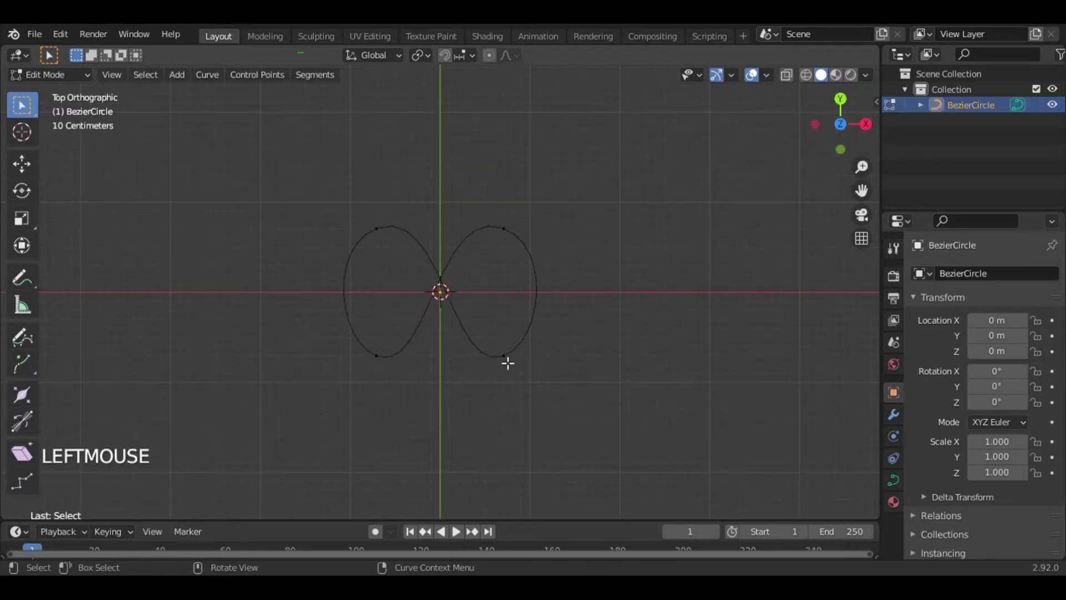
key(g)
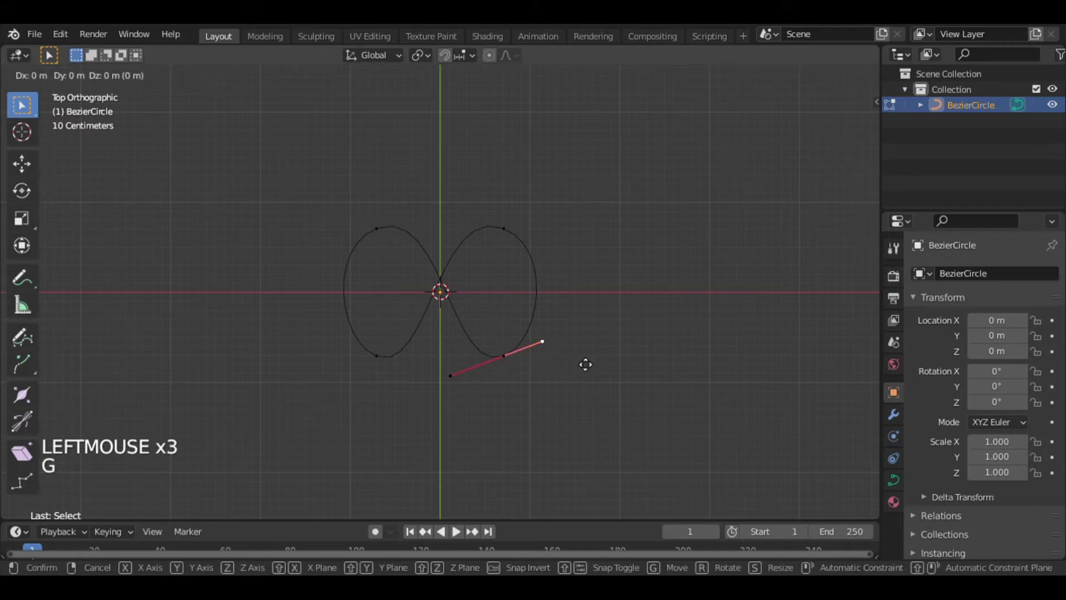
key(x)
key(Escape)
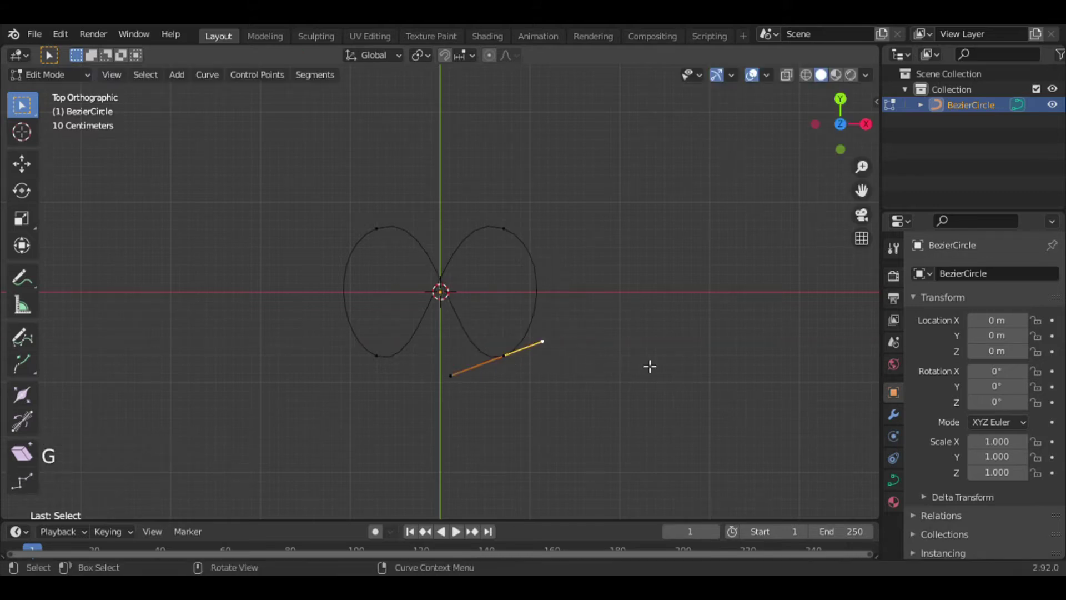
Step: Move the inner handle of the +X loop's control point on the -Y side along X, slightly past the Y axis
key(g)
key(x)
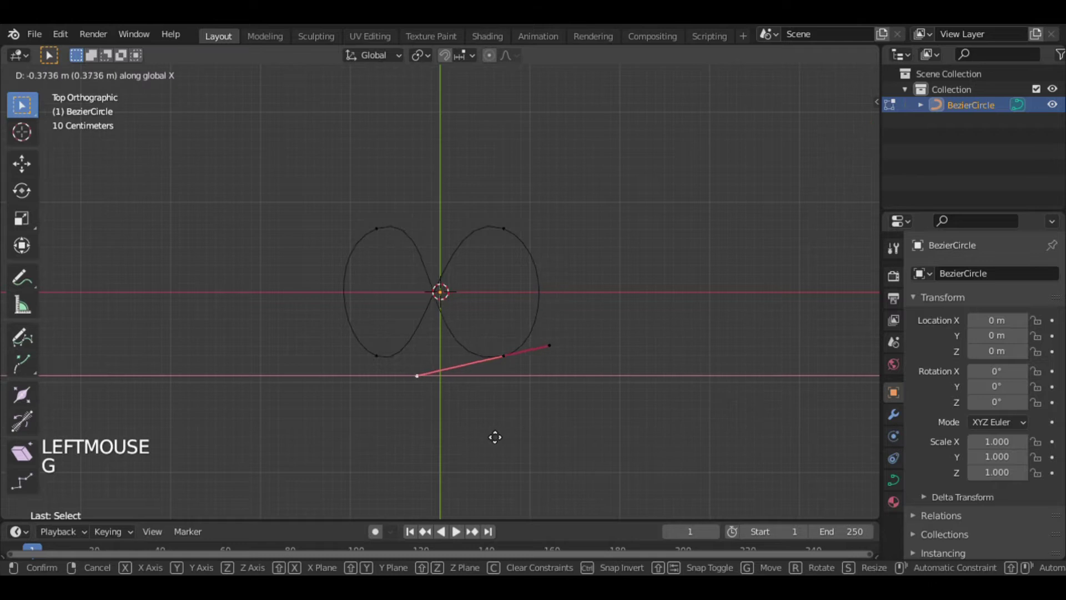
click(510, 436)
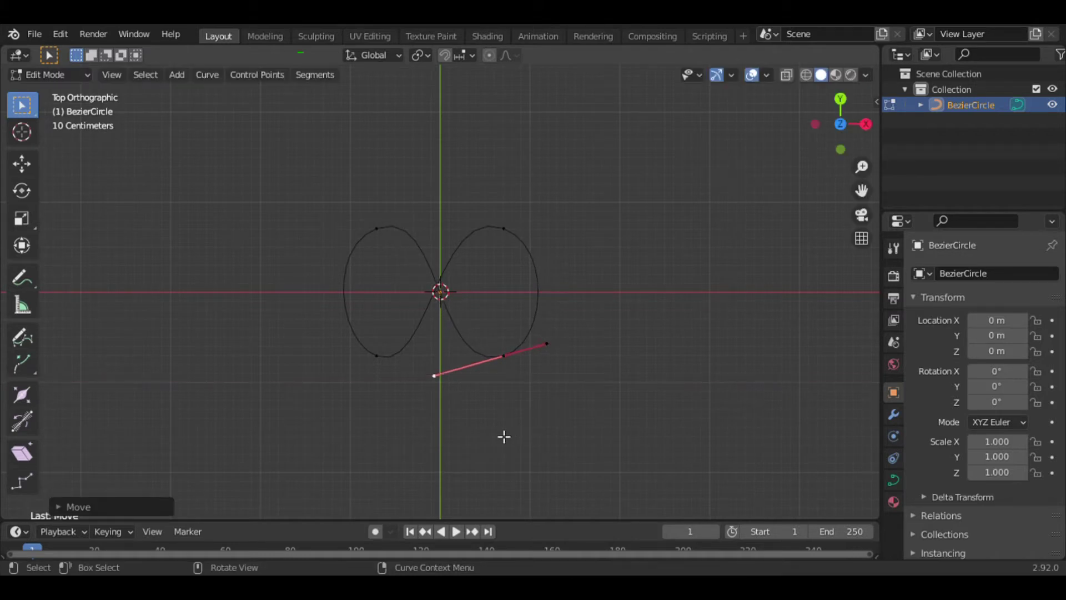
Step: Move the inner handle of the -X loop's control point on the -Y side along X to mirror the opposite handle, and finish editing the curve
click(383, 358)
click(430, 377)
key(g)
key(x)
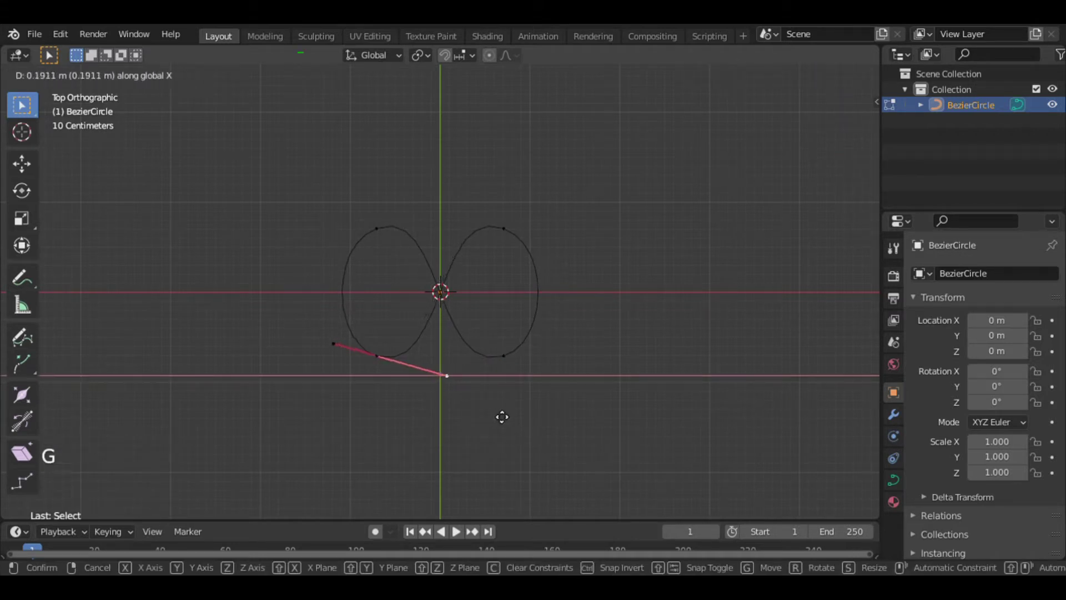
click(499, 415)
click(743, 254)
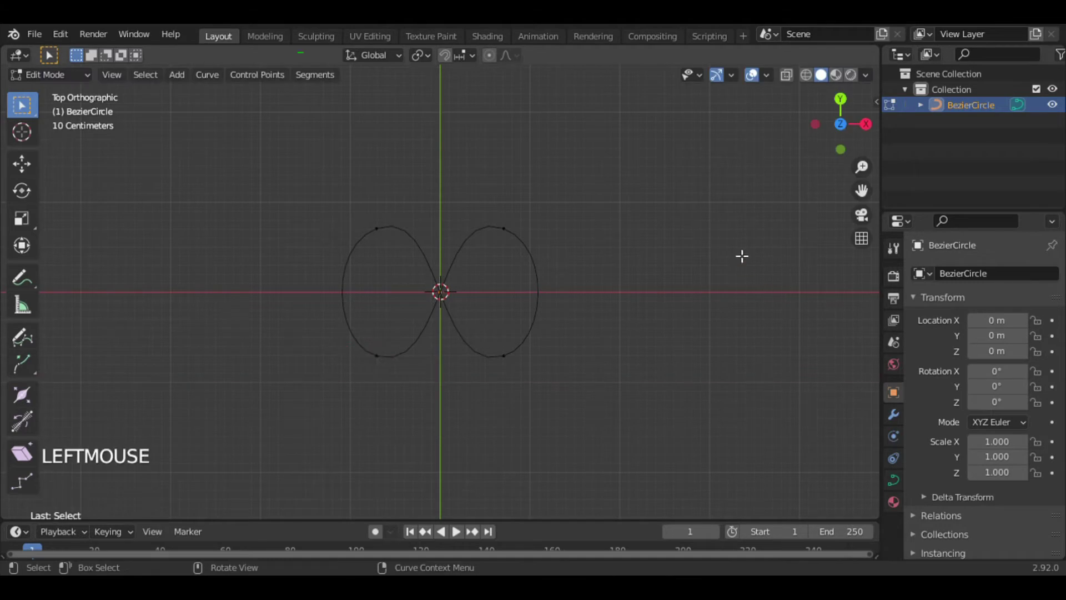
key(Tab)
Step: Add a cylinder mesh with 10 vertices at the origin
click(845, 154)
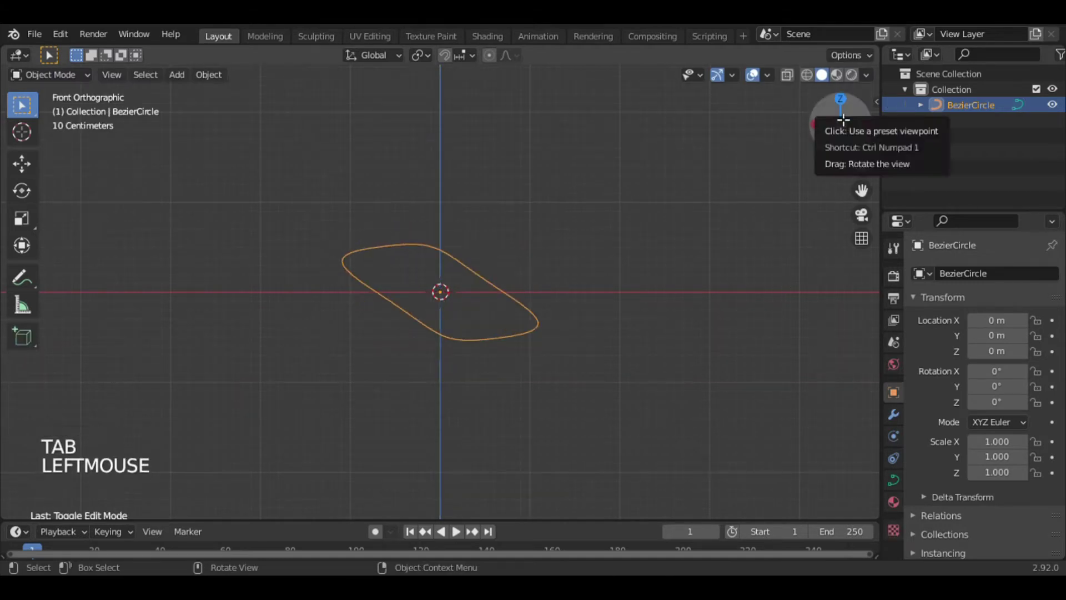
drag(842, 119, 836, 194)
click(622, 191)
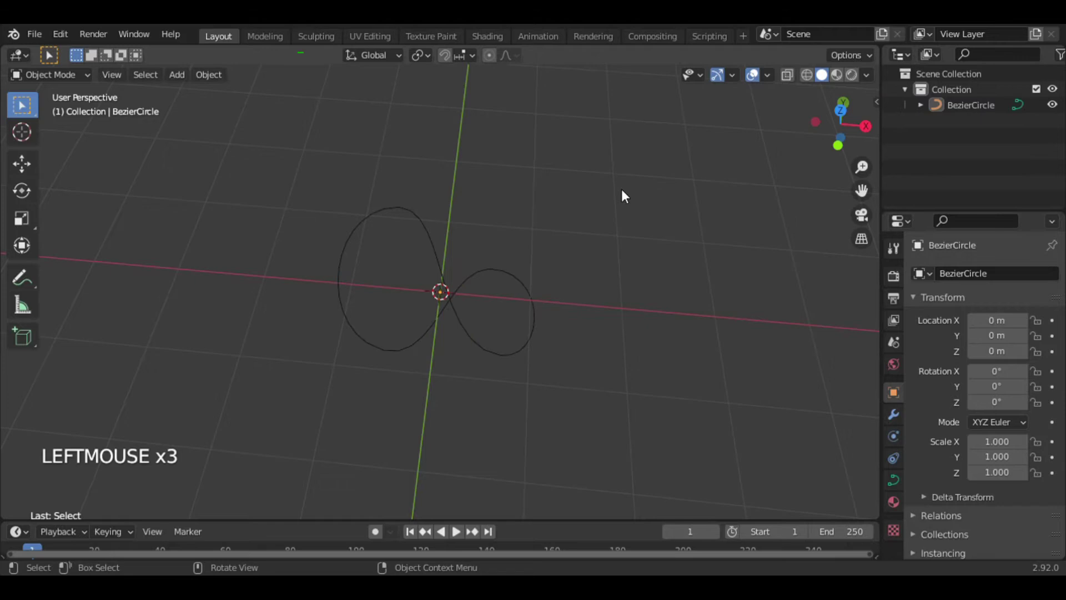
key(shift+a)
mouse_move(568, 197)
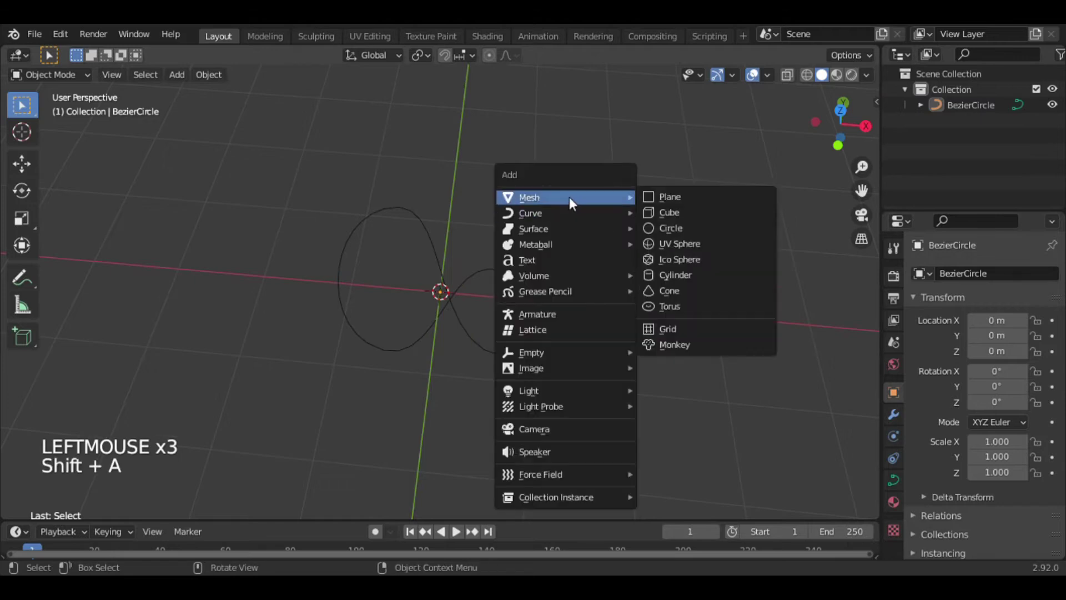
click(679, 275)
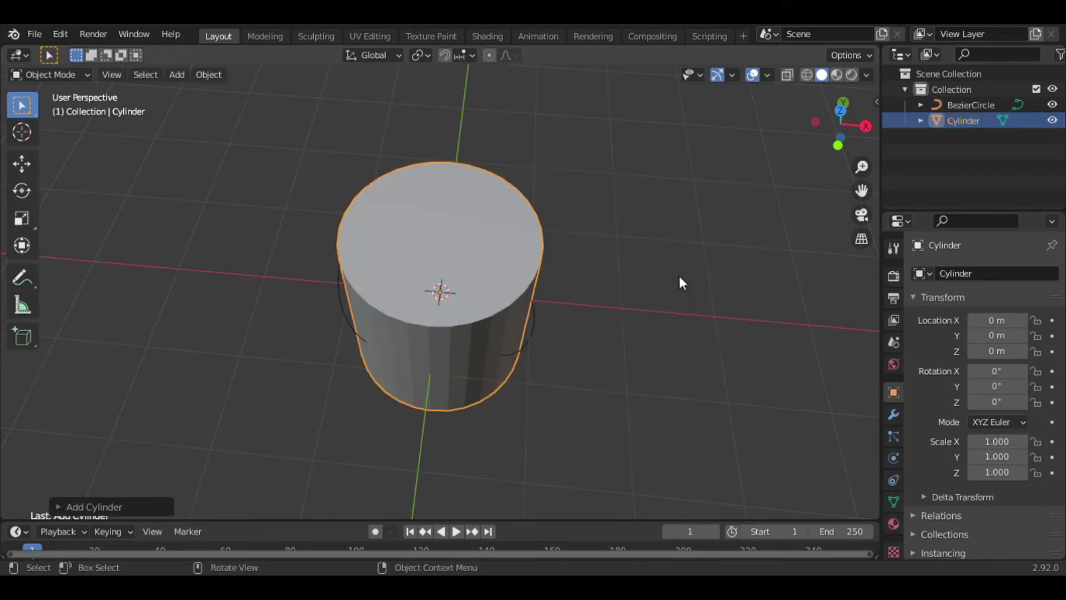
click(58, 506)
click(200, 318)
text(10)
key(Return)
Step: Add 40 centred horizontal loop cuts around the cylinder's side faces and return to Object Mode
drag(816, 119, 715, 272)
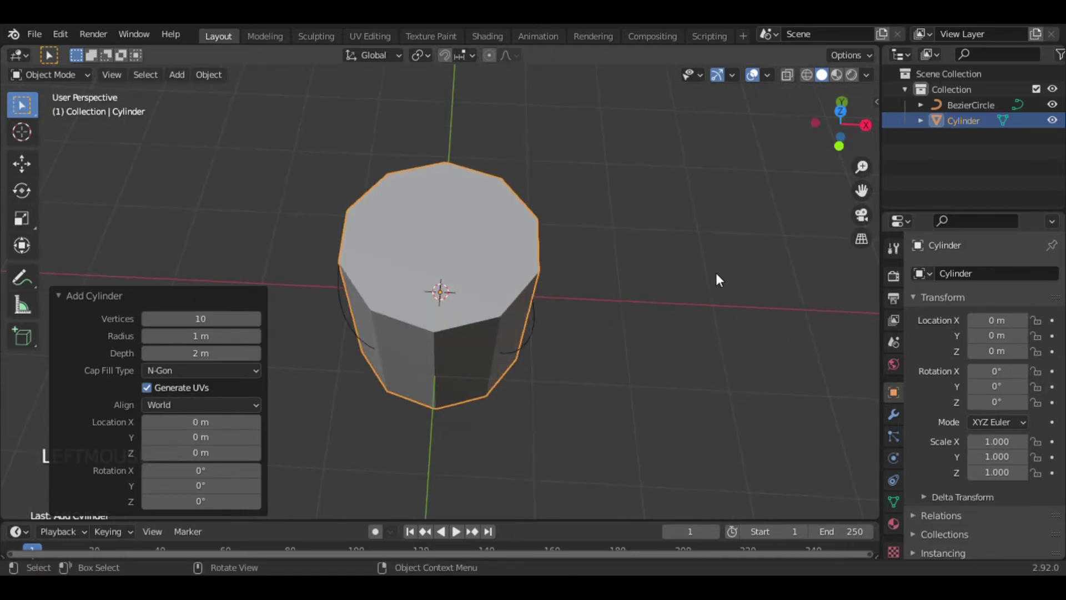
key(Tab)
drag(813, 103, 752, 269)
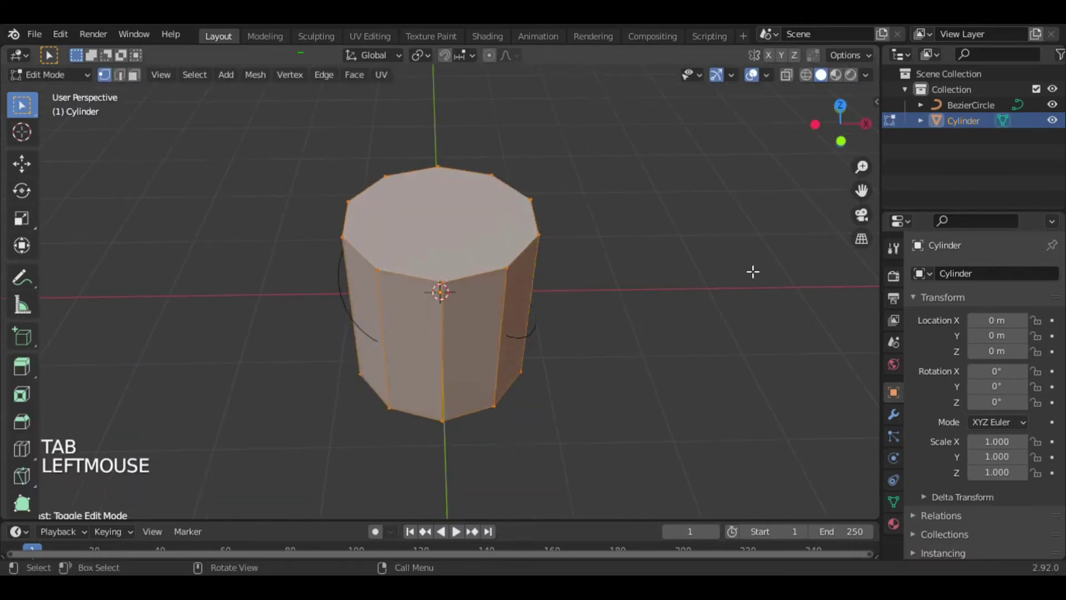
click(752, 269)
key(ctrl+r)
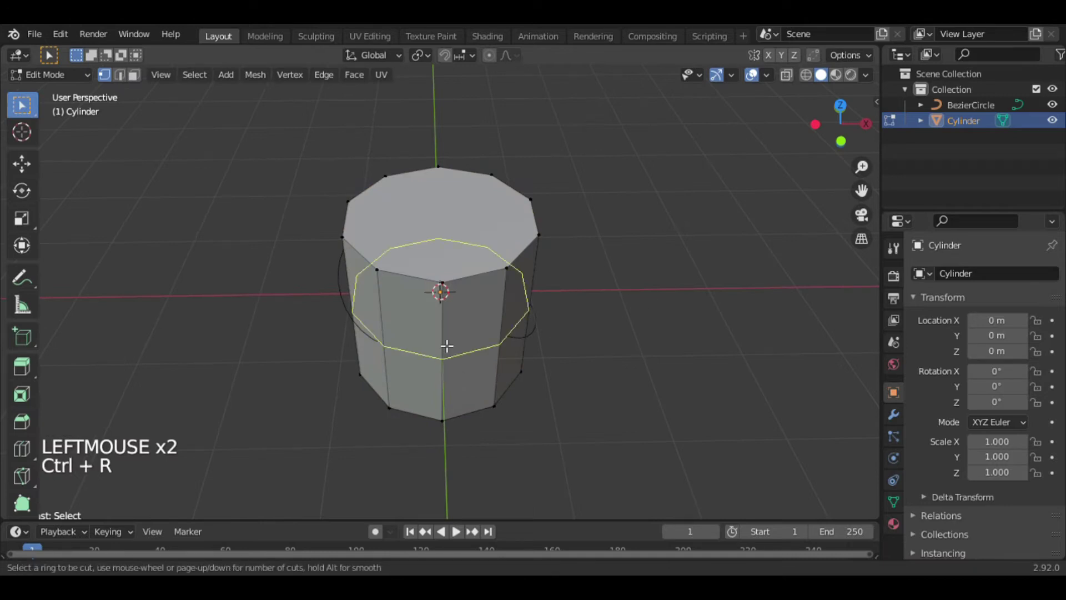
key(5)
key(BackSpace)
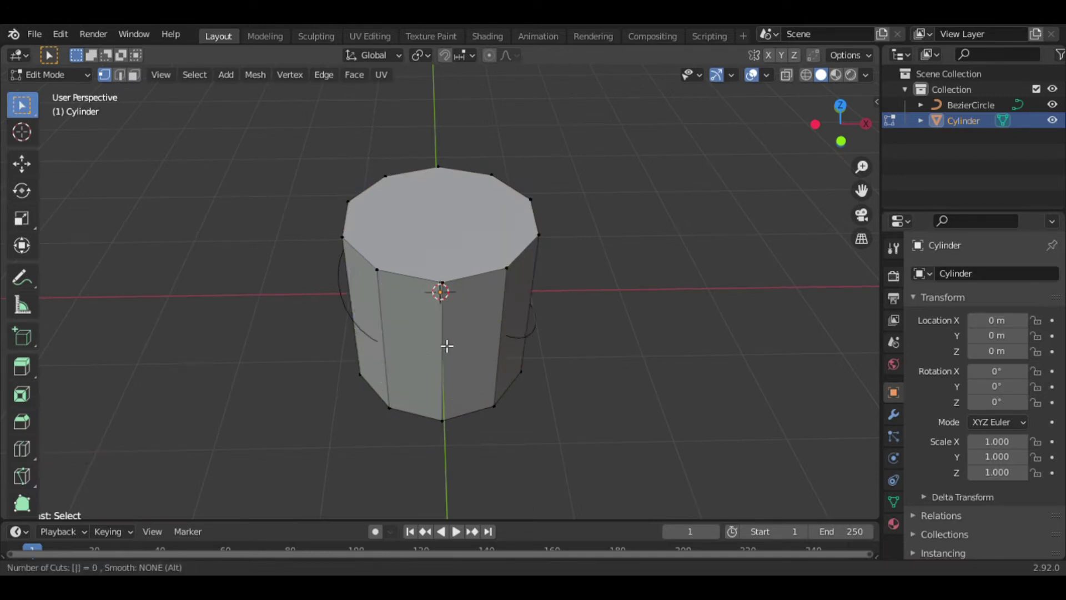
text(40)
click(447, 346)
right_click(447, 345)
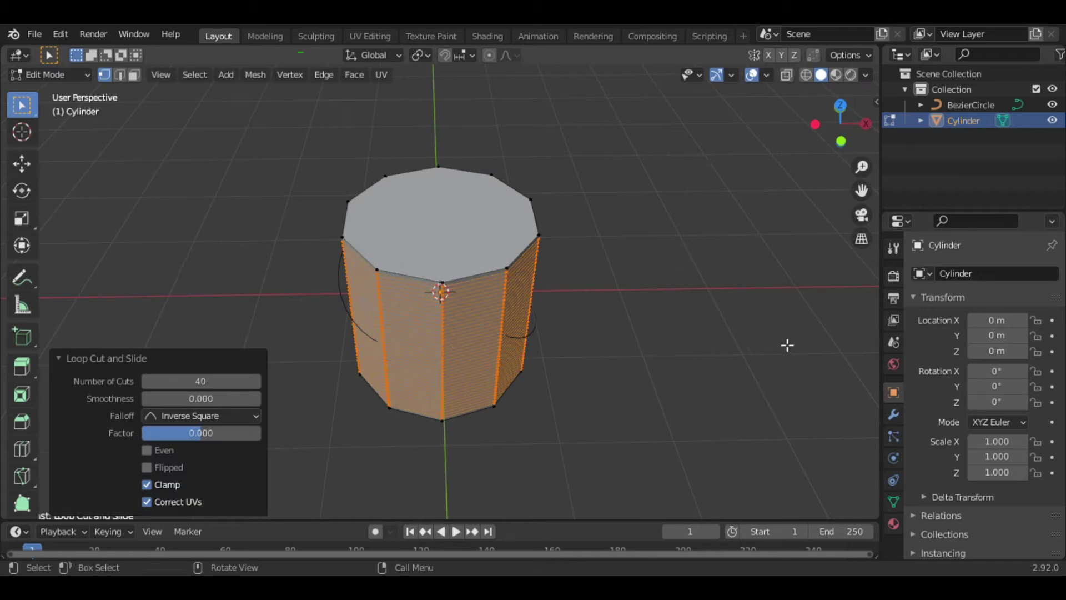
key(Tab)
Step: Add a Simple Deform modifier to the cylinder, twisting it 360° about the Z axis
click(893, 413)
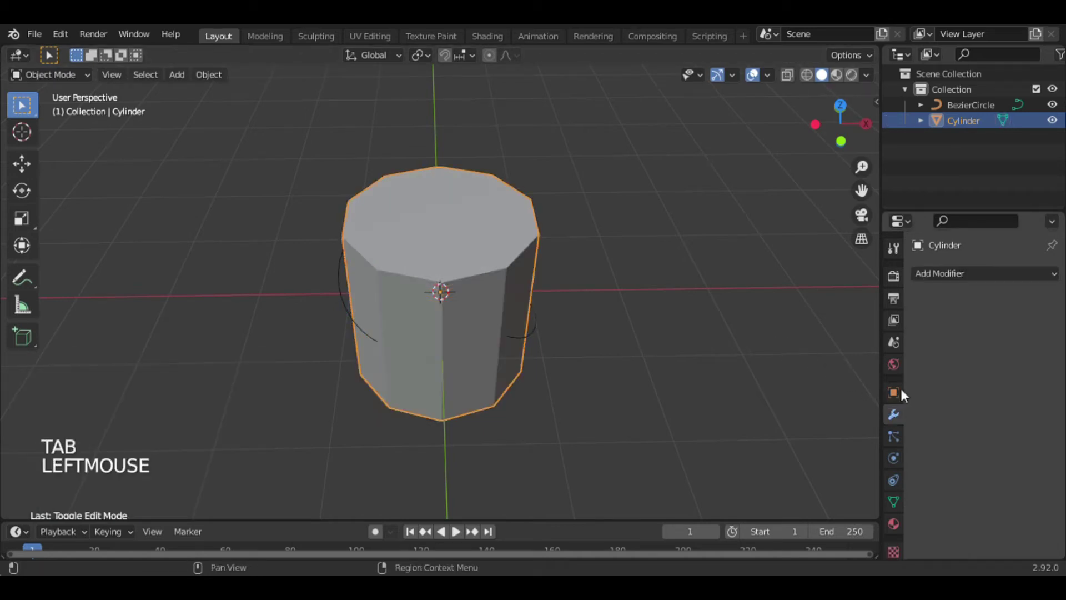
click(954, 276)
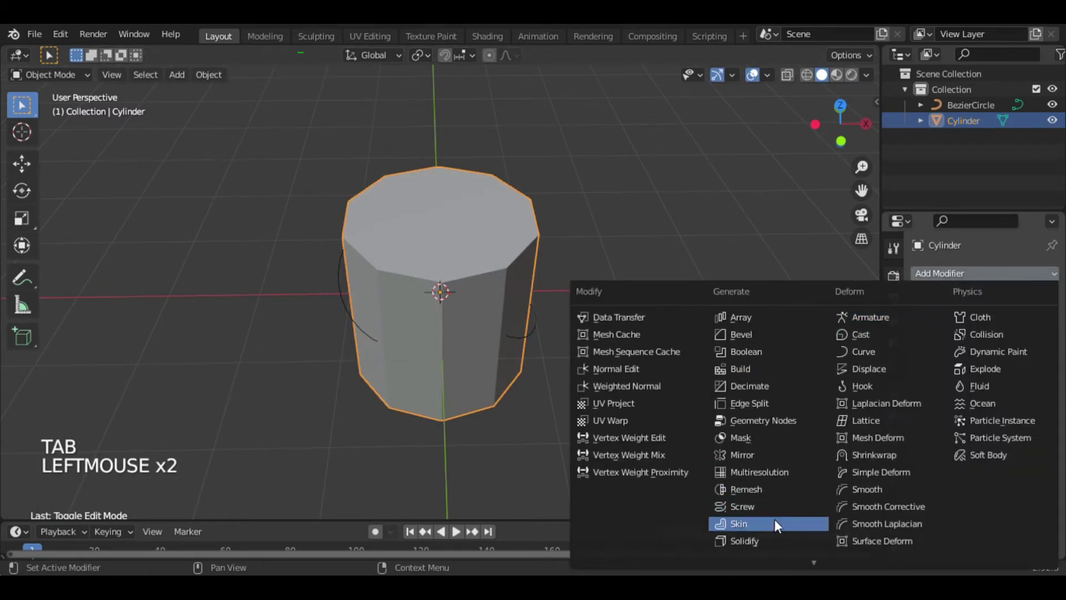
click(874, 472)
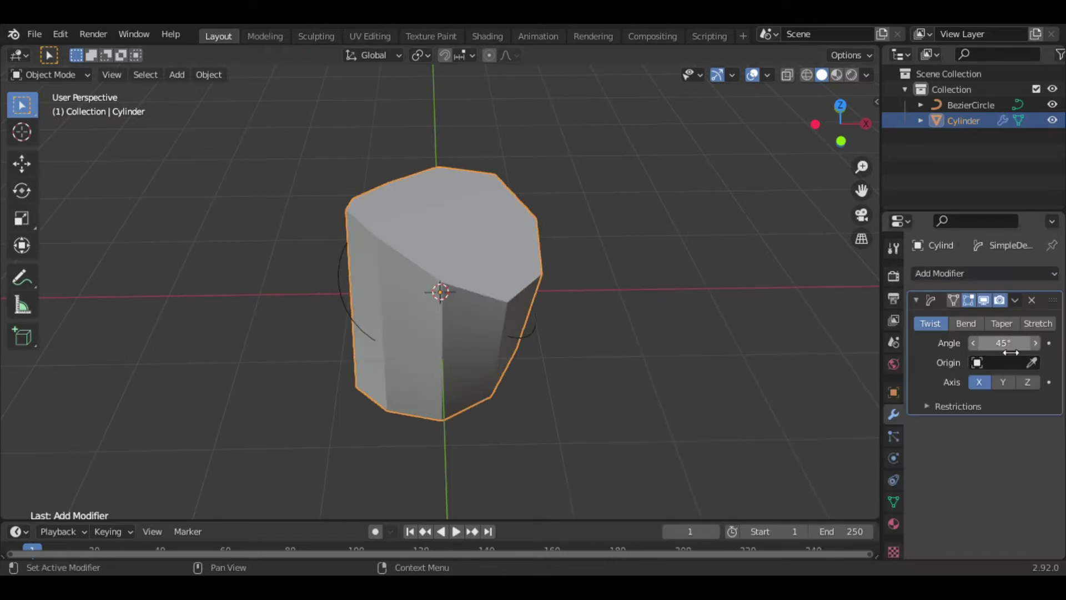
click(1027, 383)
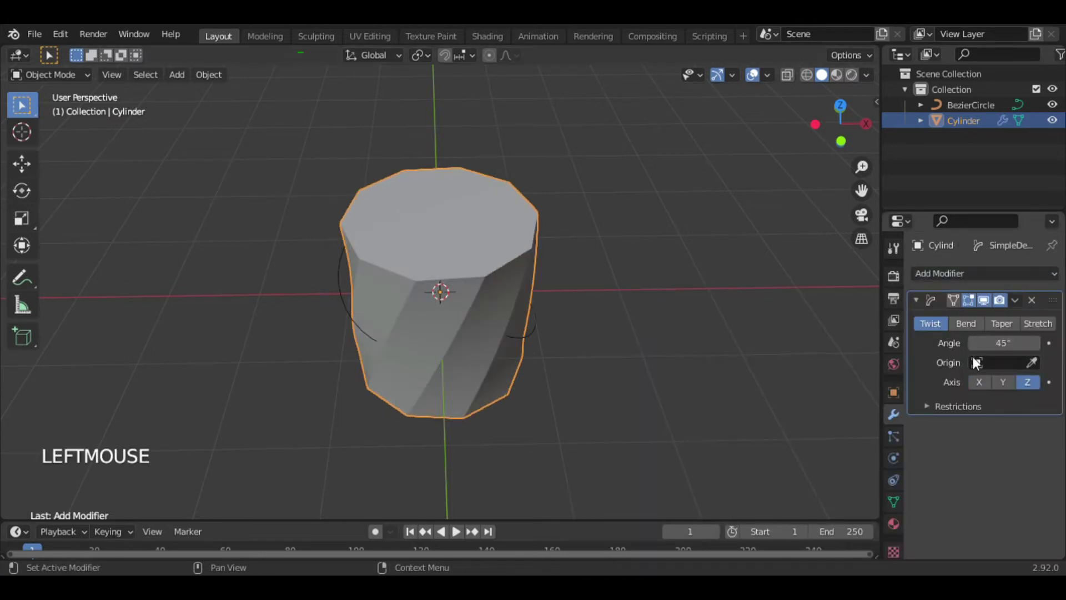
mouse_move(1017, 344)
mouse_down()
mouse_move(1063, 344)
mouse_move(921, 344)
mouse_move(1032, 344)
mouse_up()
Step: Scale the cylinder uniformly to about 0.357, and stretch it about 5.02 times along Z
key(s)
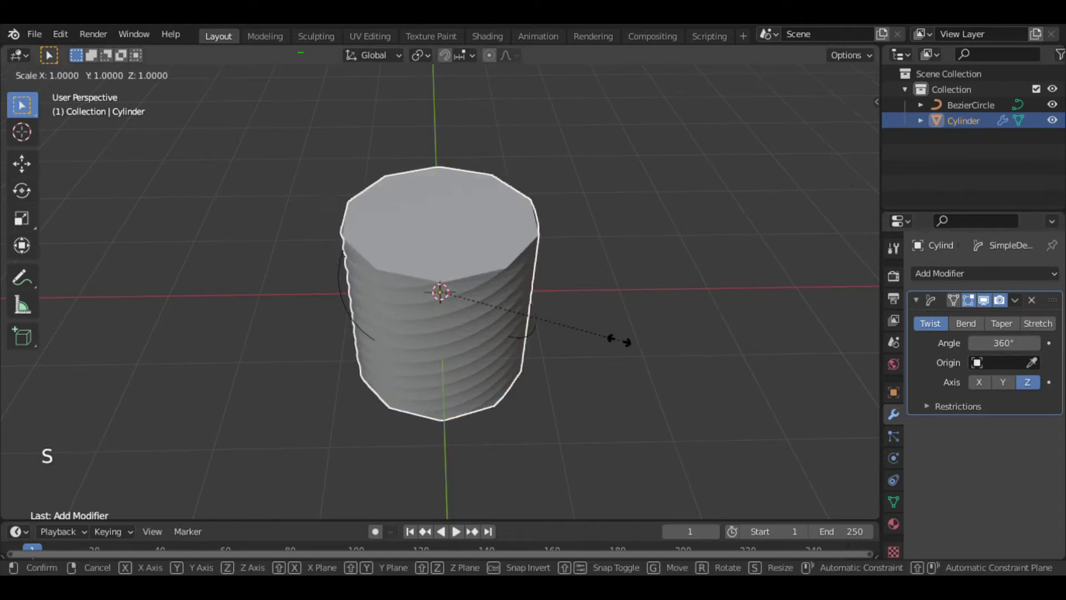
click(497, 329)
key(s)
key(z)
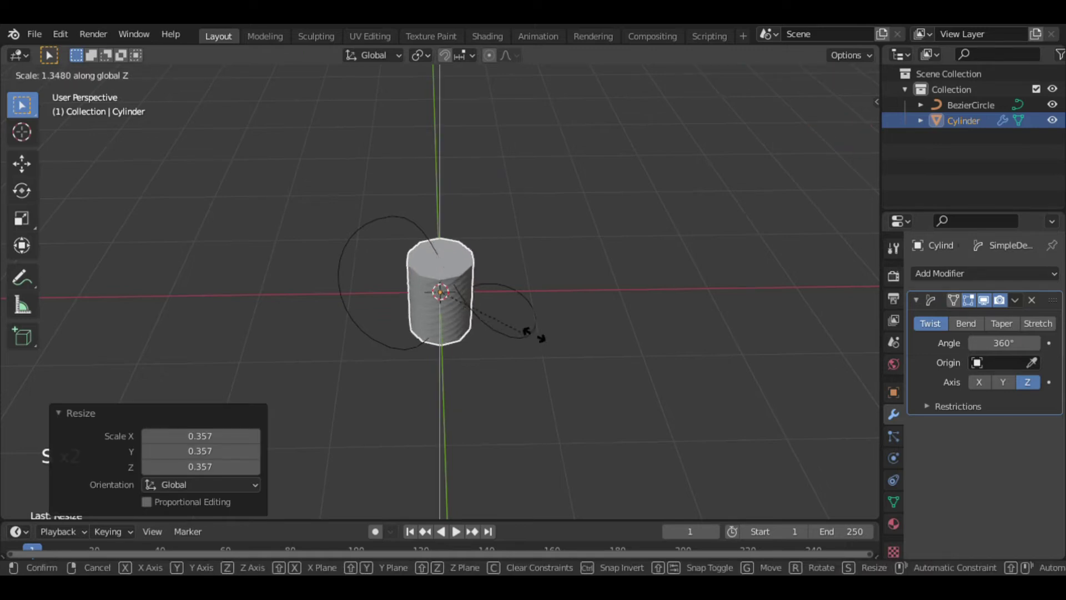
click(762, 356)
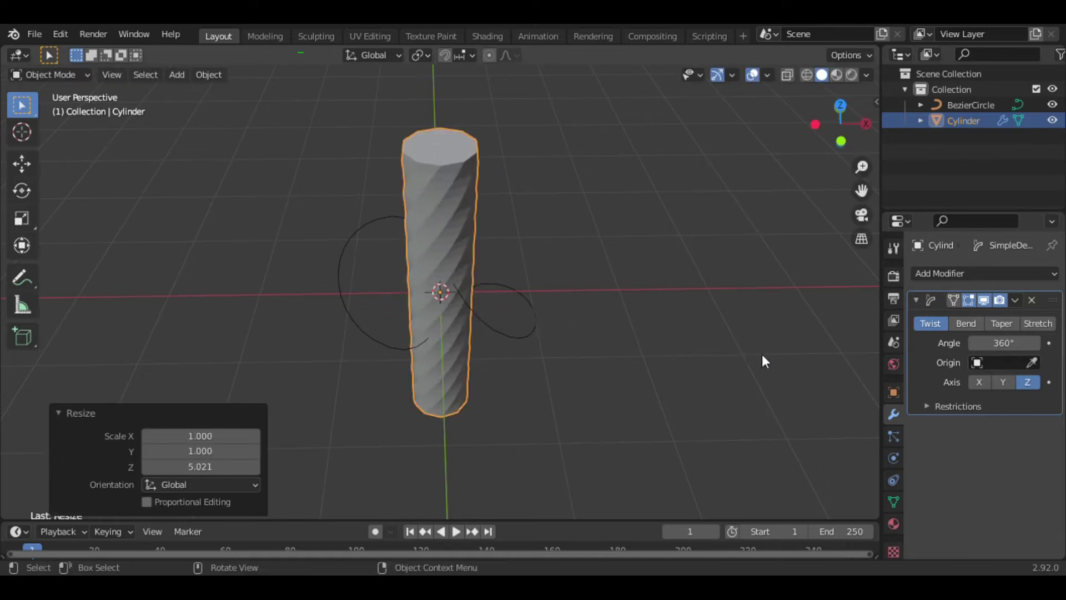
click(685, 272)
Step: Add a Curve modifier to the cylinder, using the figure-eight Bezier curve as its curve object and Z as the deform axis
drag(840, 124, 833, 141)
click(469, 201)
click(954, 274)
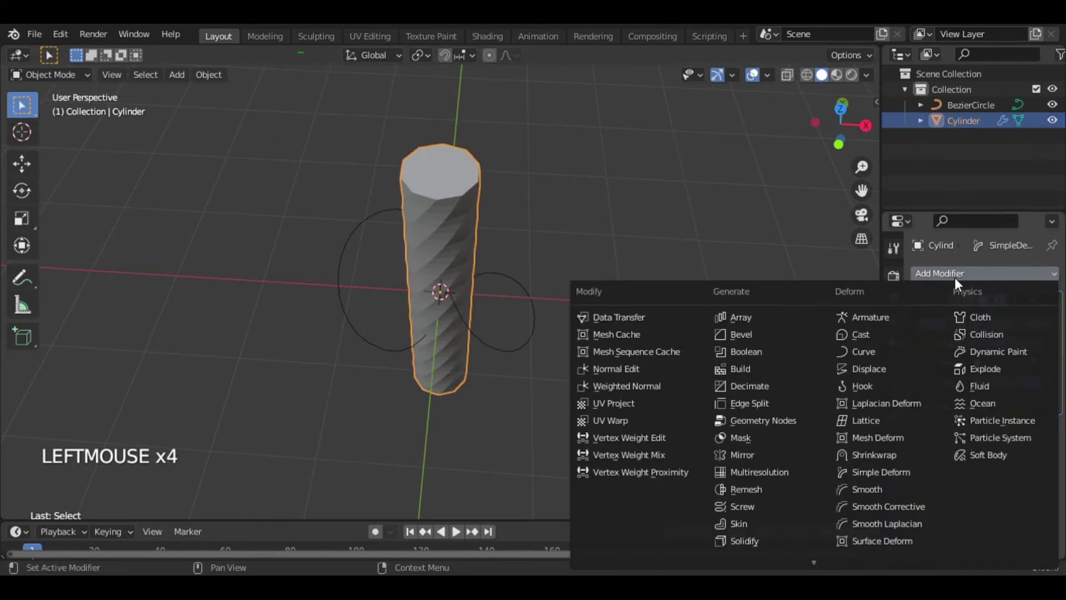
click(875, 351)
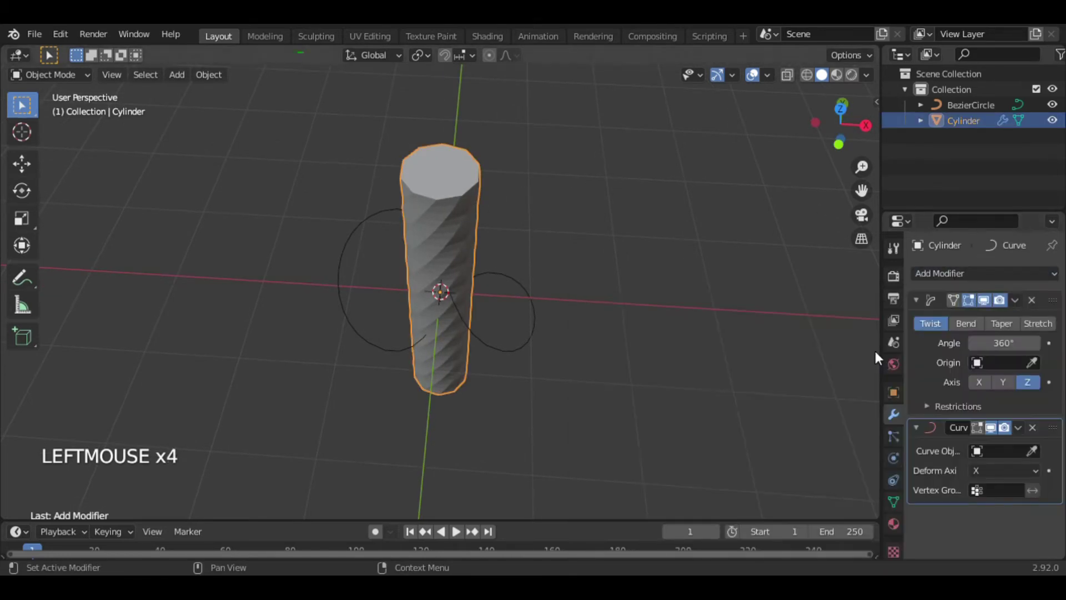
click(1032, 450)
click(531, 331)
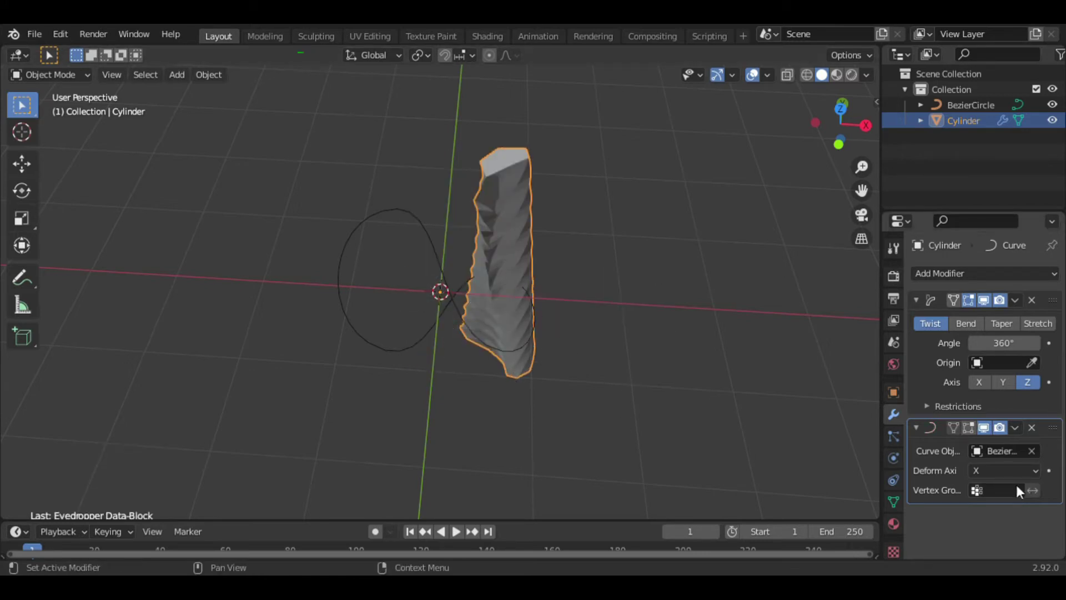
click(975, 470)
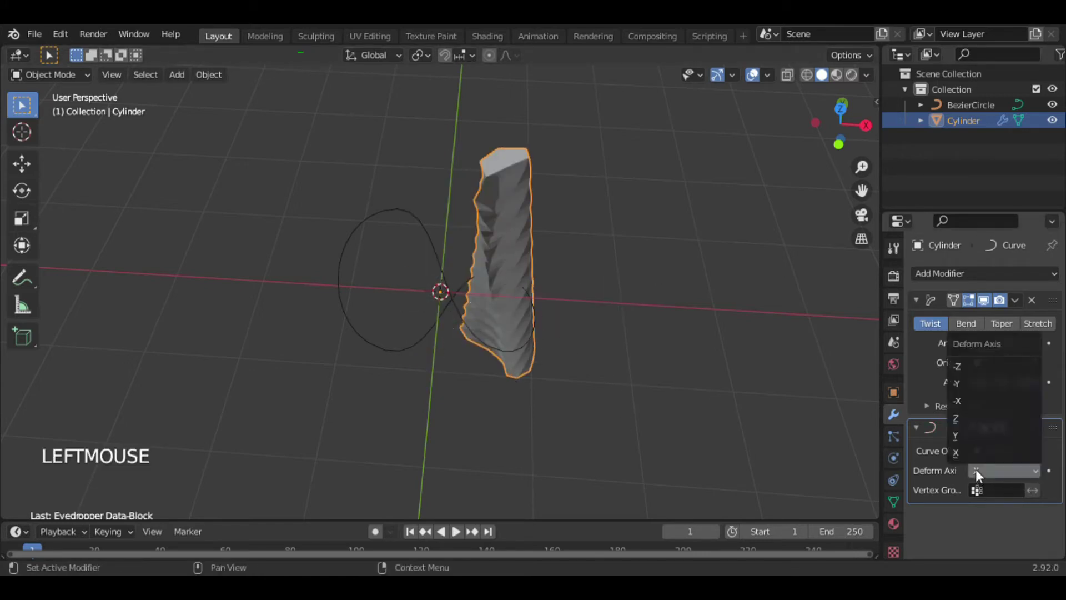
click(970, 417)
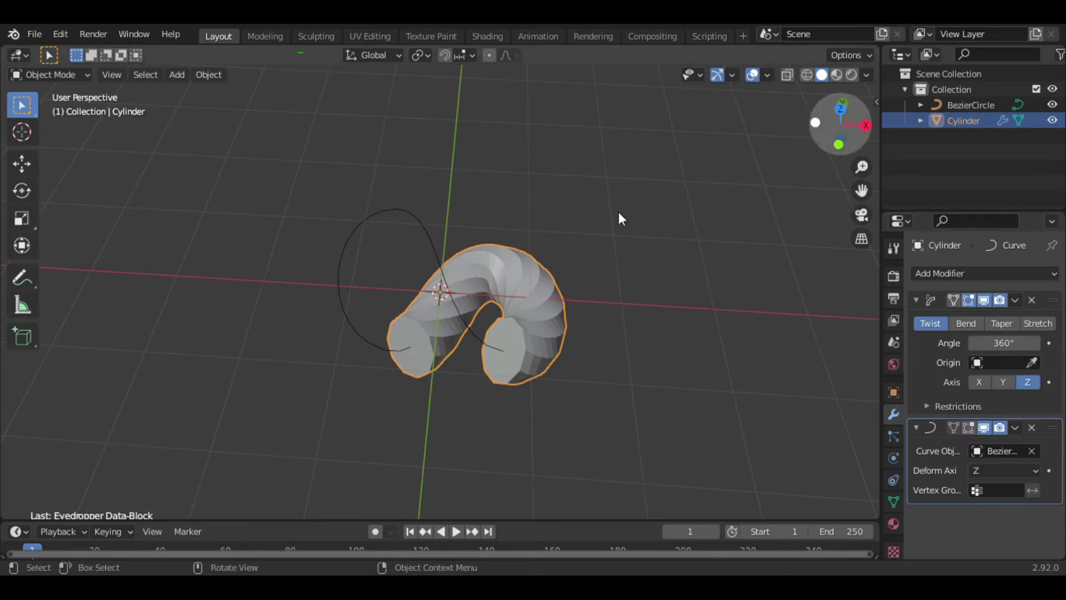
Step: Stretch the cylinder about 2.31 times along Z so that it fills the whole figure-eight curve
click(471, 332)
click(525, 314)
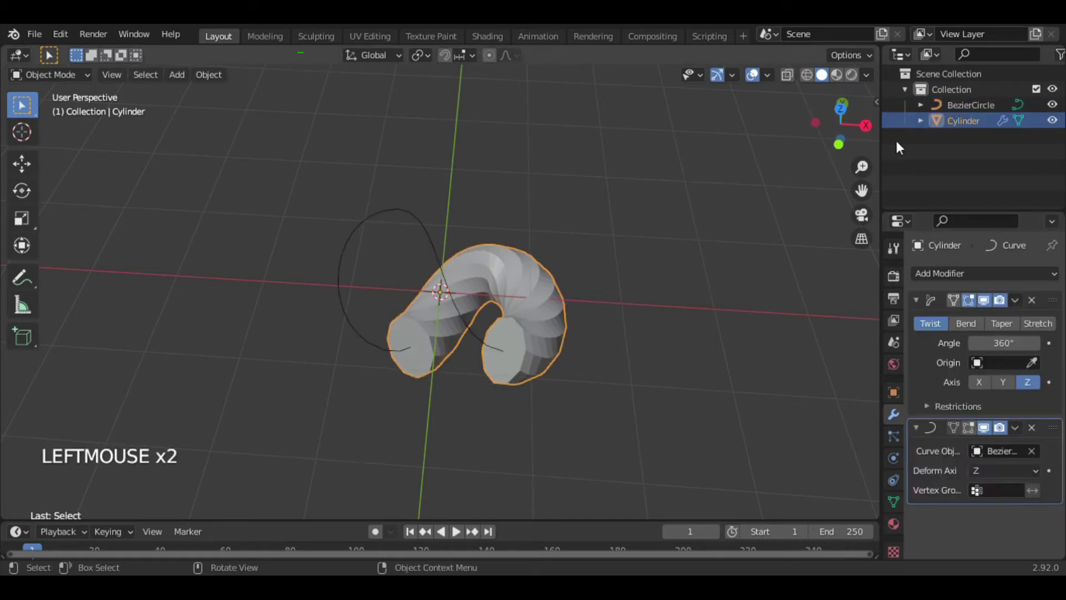
drag(835, 125, 862, 147)
key(s)
key(z)
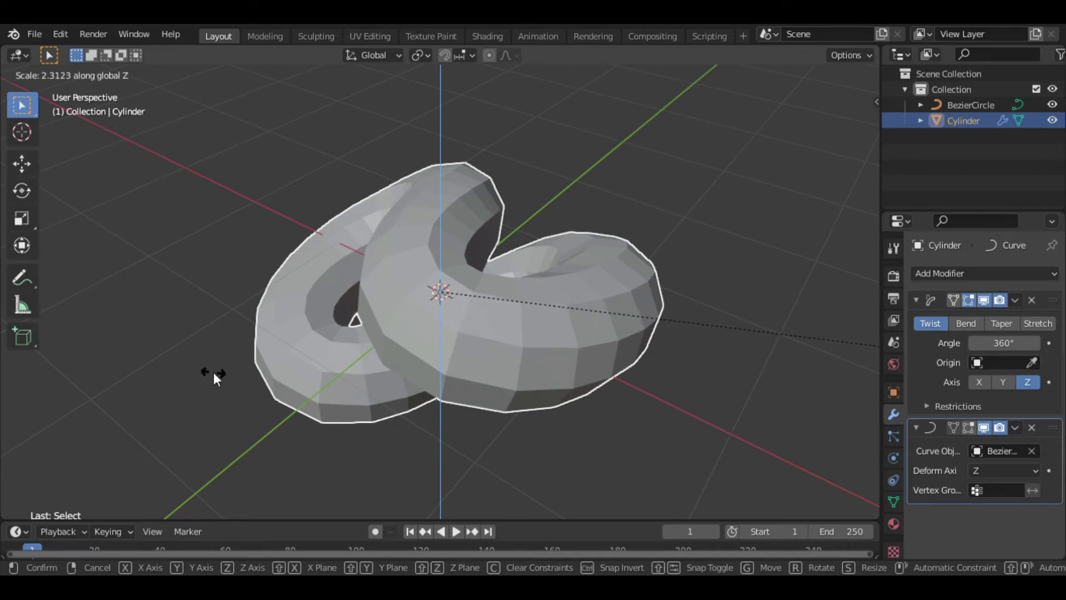
click(216, 378)
click(671, 258)
Step: Add a UV sphere, scale it down and move it about 2.46 m along X, clear of the figure-eight
click(845, 108)
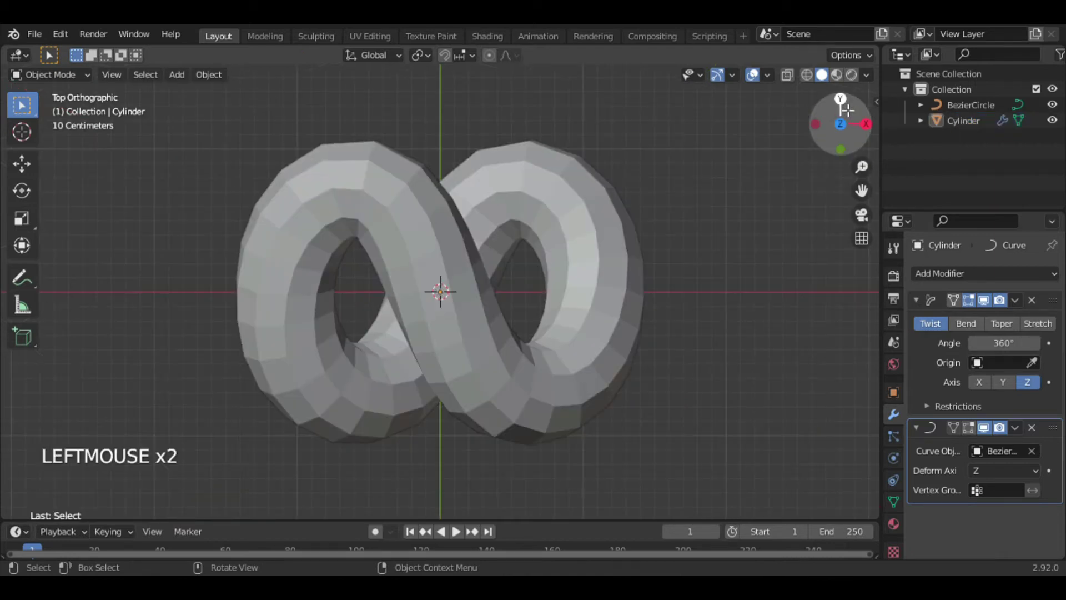
click(688, 141)
drag(861, 167, 862, 188)
click(553, 295)
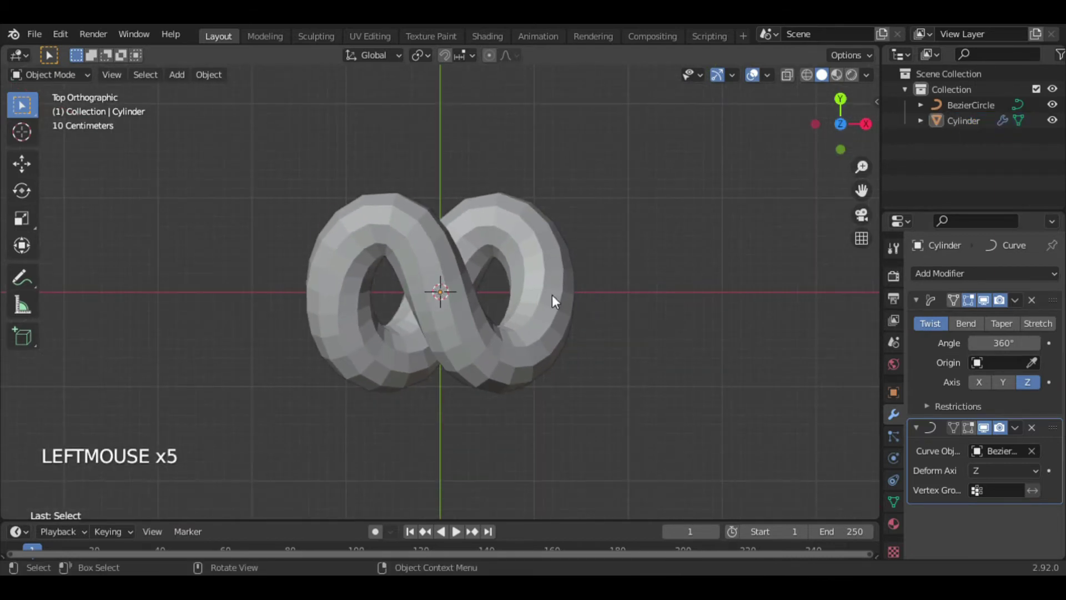
click(682, 375)
key(shift+a)
click(714, 302)
key(s)
click(496, 335)
key(g)
key(x)
click(701, 289)
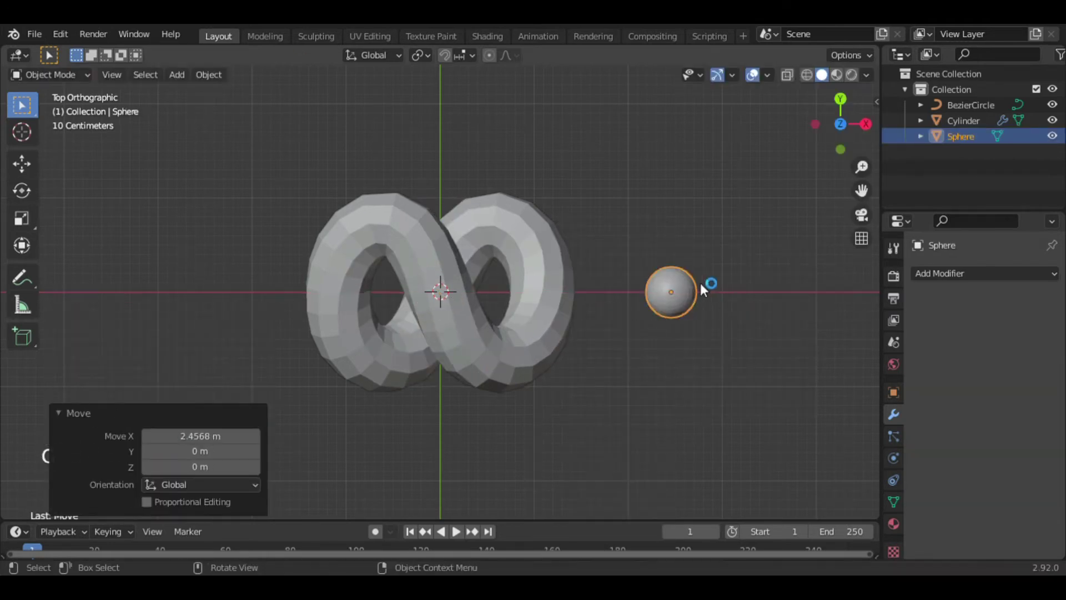
Step: Inspect the cylinder's undeformed mesh in Edit Mode and its curved shape from the back and top views
key(Tab)
key(Tab)
click(534, 291)
key(Tab)
drag(840, 134, 840, 111)
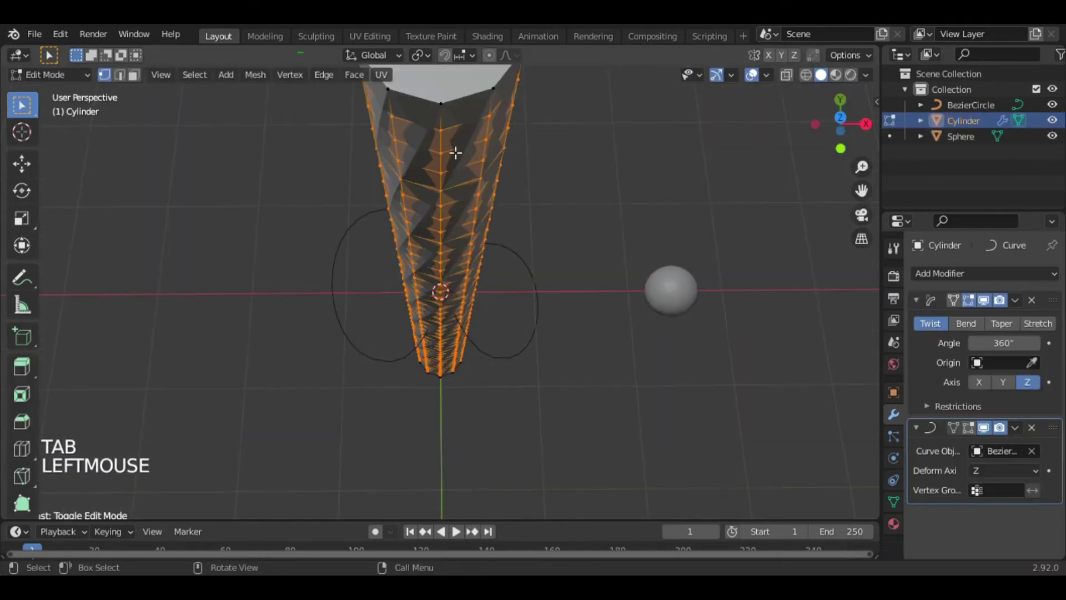
key(Tab)
click(842, 103)
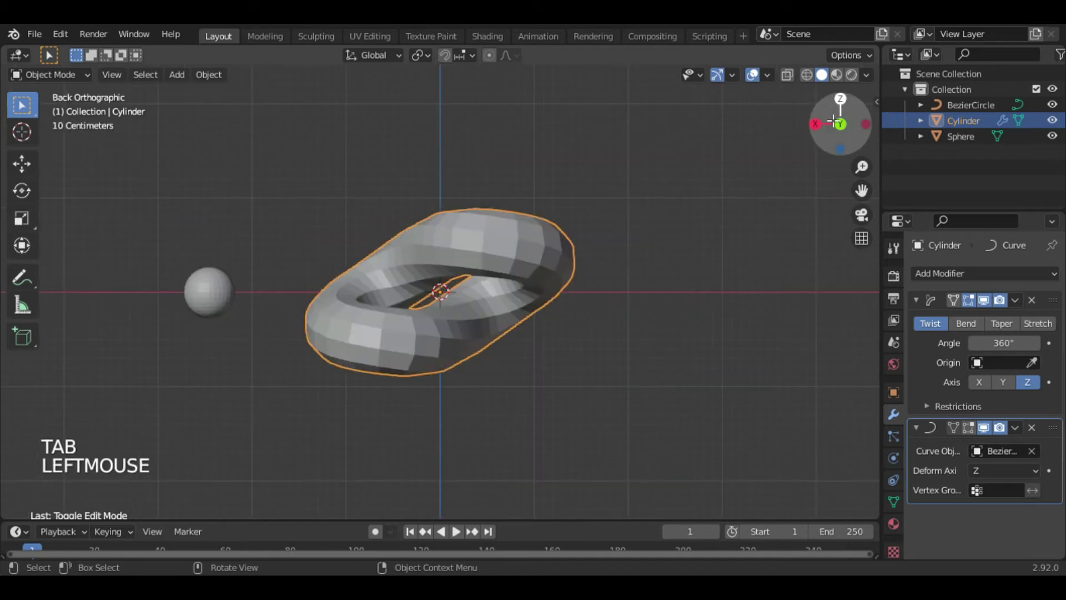
click(841, 100)
click(494, 441)
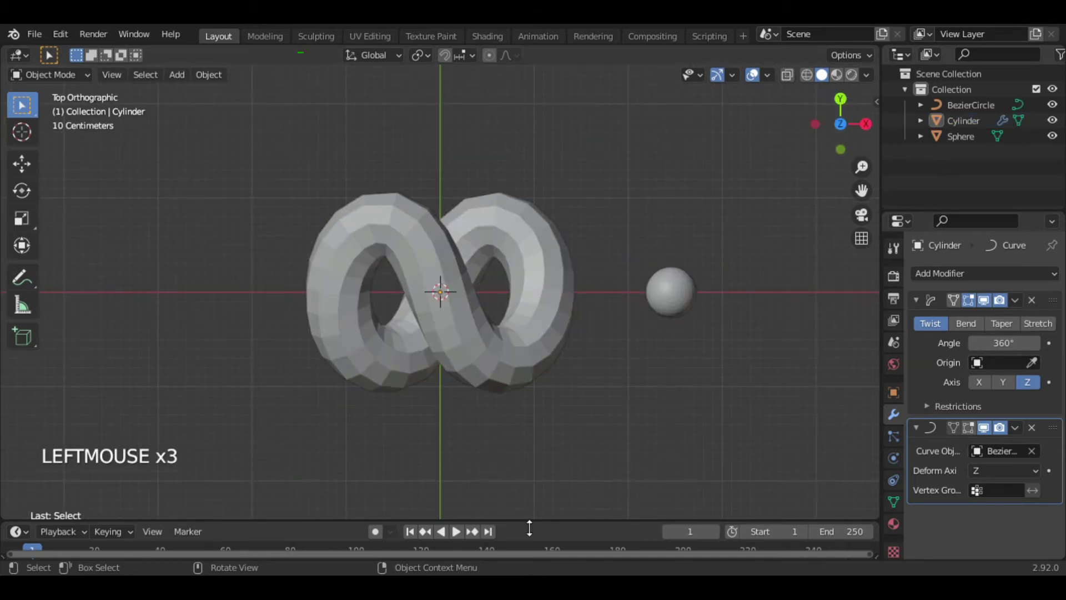
Step: Enlarge the timeline area, switch it to the Geometry Node Editor and create a new node tree on the cylinder
drag(547, 521, 547, 274)
click(18, 282)
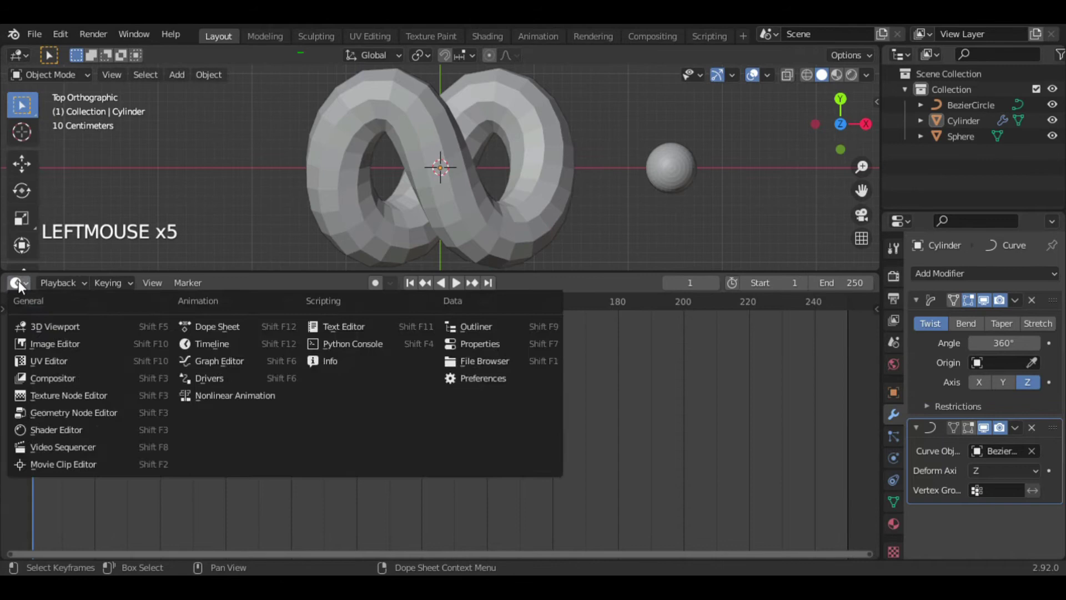
mouse_move(58, 282)
mouse_move(18, 283)
click(39, 412)
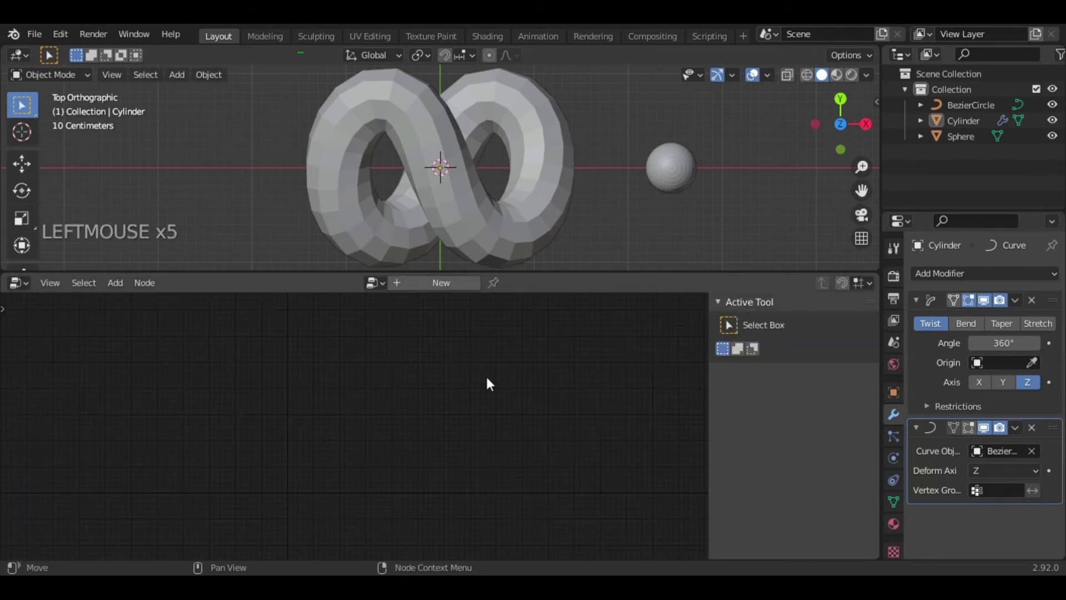
click(460, 238)
click(451, 282)
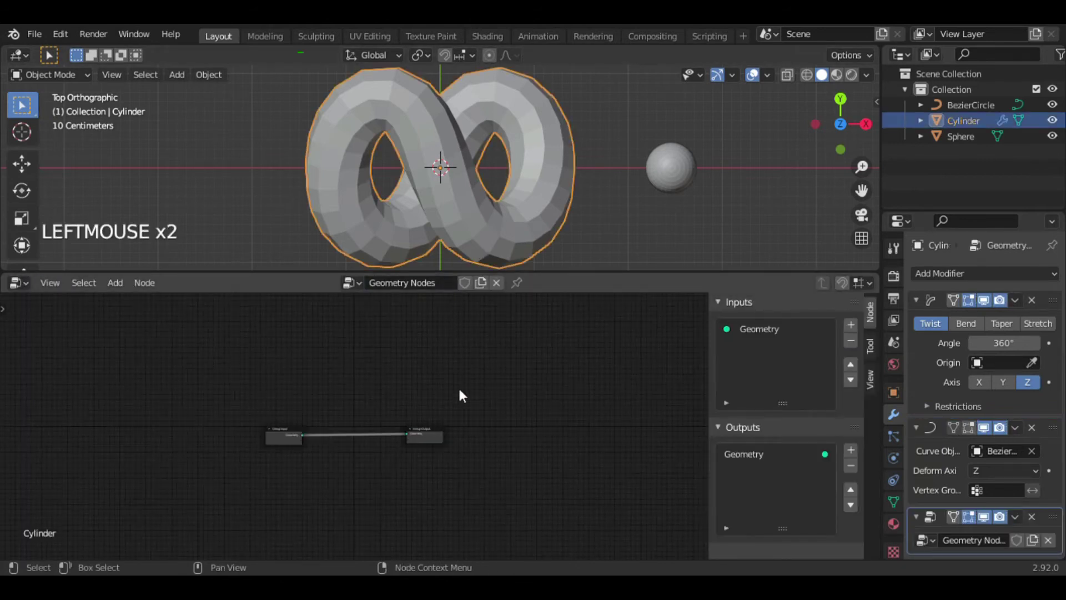
Step: Insert a Point Instance node between Group Input and Group Output, with the sphere as its instanced object
middle_drag(464, 412, 393, 488)
scroll(393, 487, down, 2)
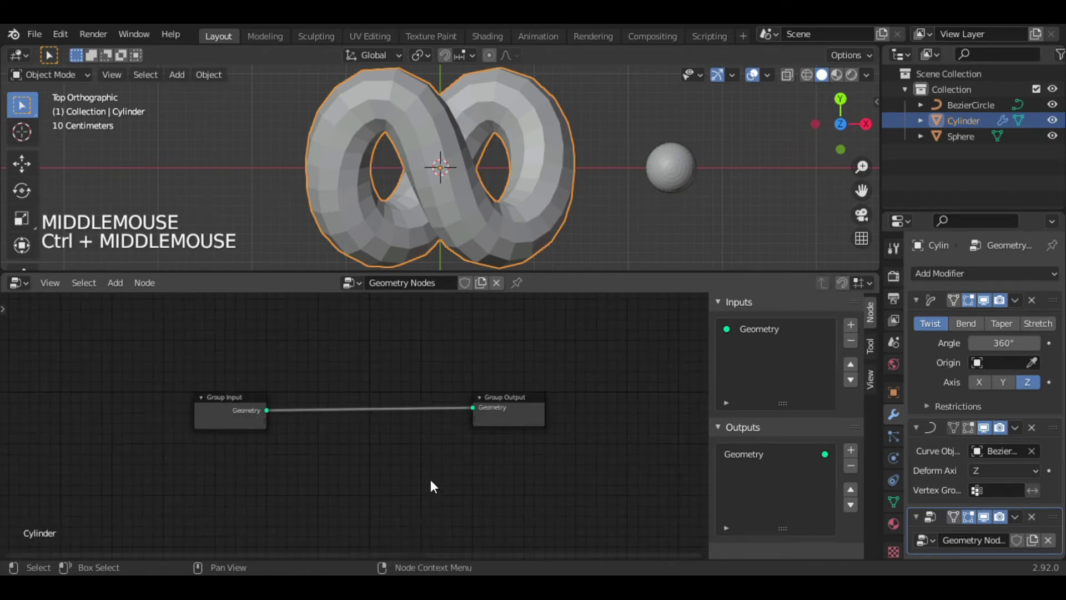
key(shift+a)
mouse_move(393, 493)
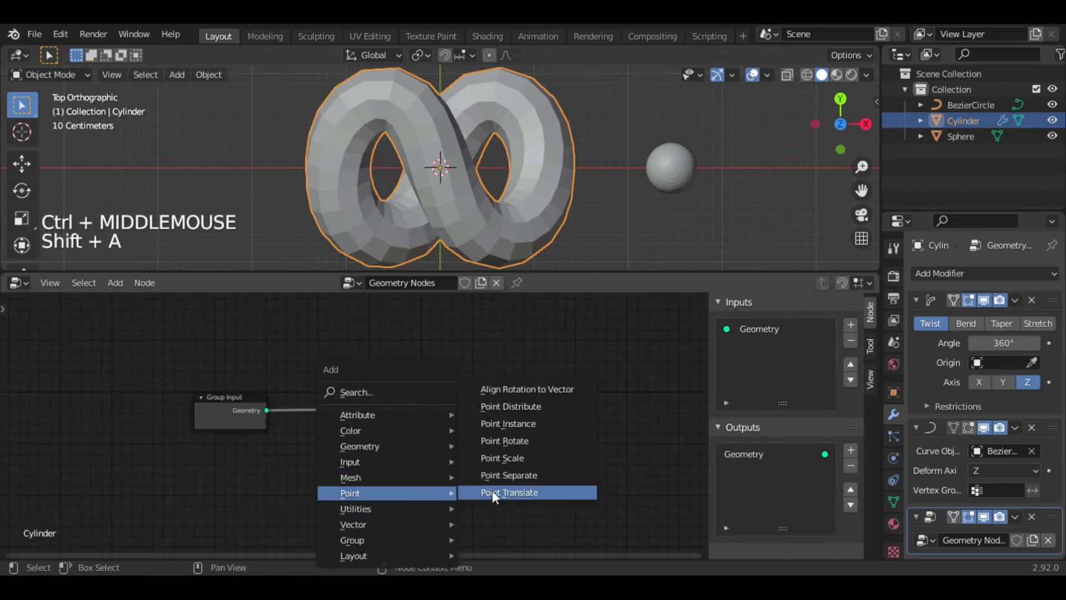
click(501, 423)
click(355, 394)
click(395, 427)
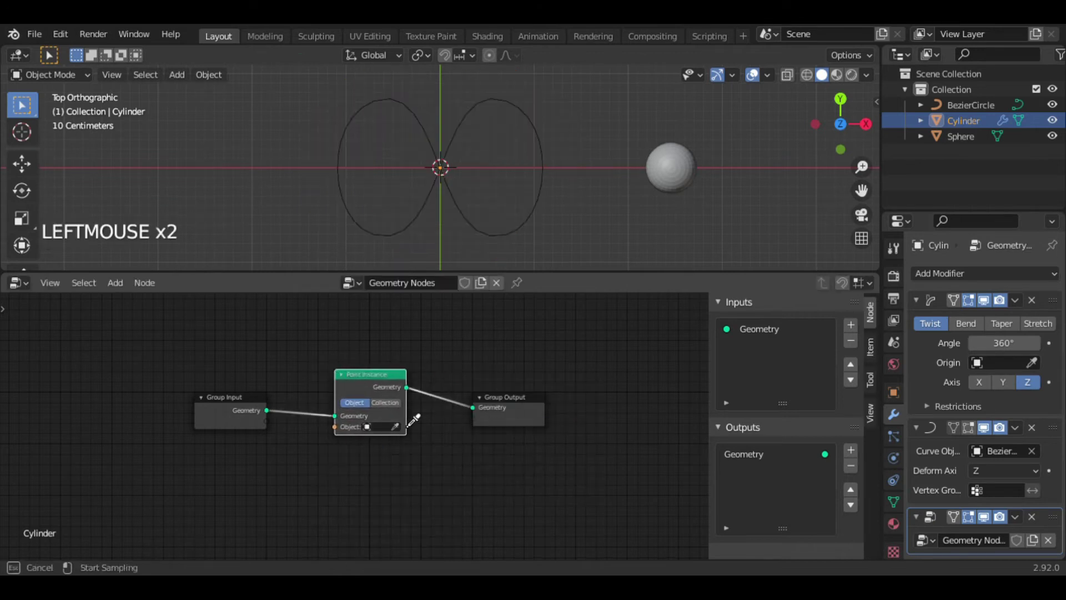
click(663, 187)
Step: Apply the cylinder's rotation and scale, followed by all of its transforms
drag(865, 105, 844, 132)
scroll(498, 157, down, 4)
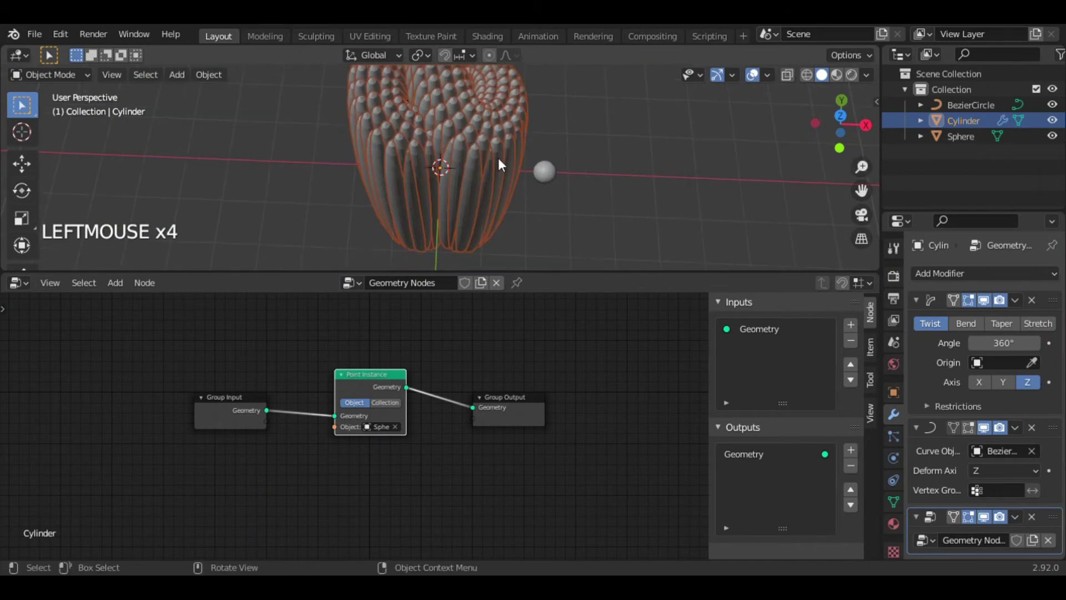
drag(842, 131, 837, 129)
key(ctrl+a)
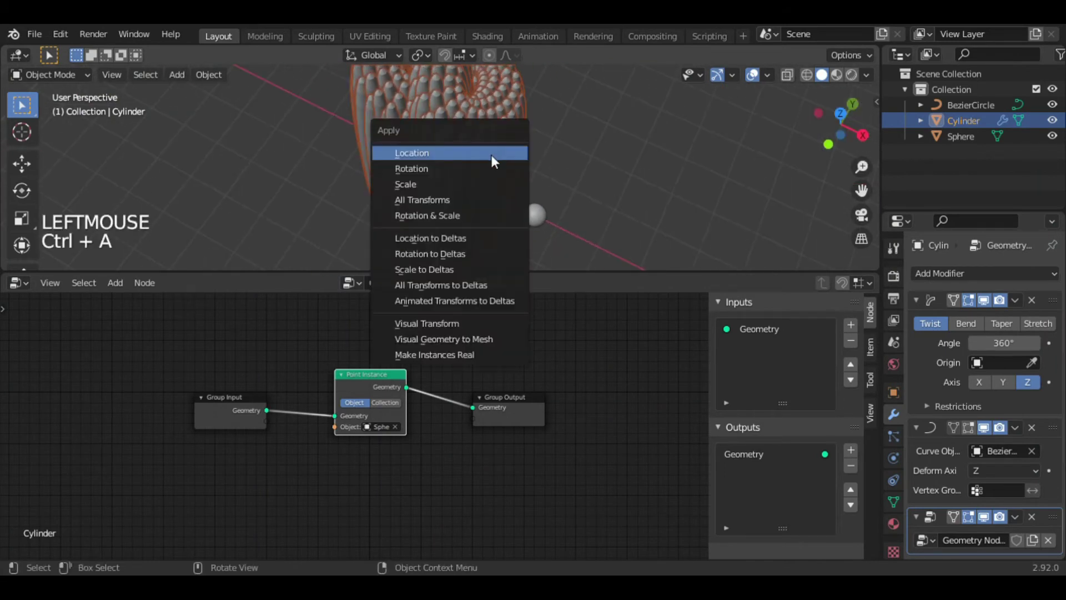
click(450, 216)
key(ctrl+a)
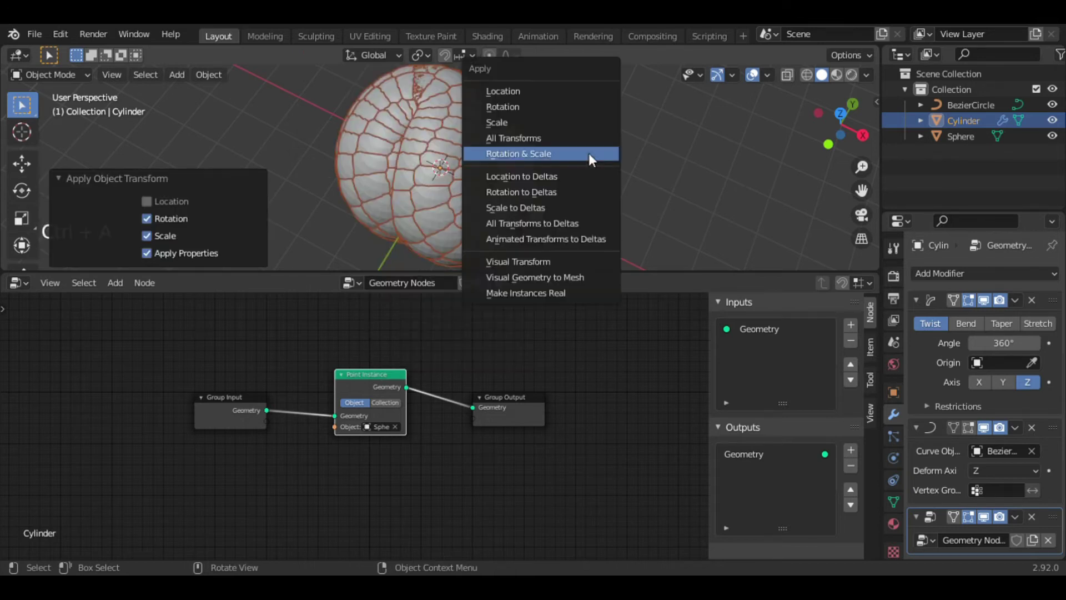
click(504, 138)
click(845, 116)
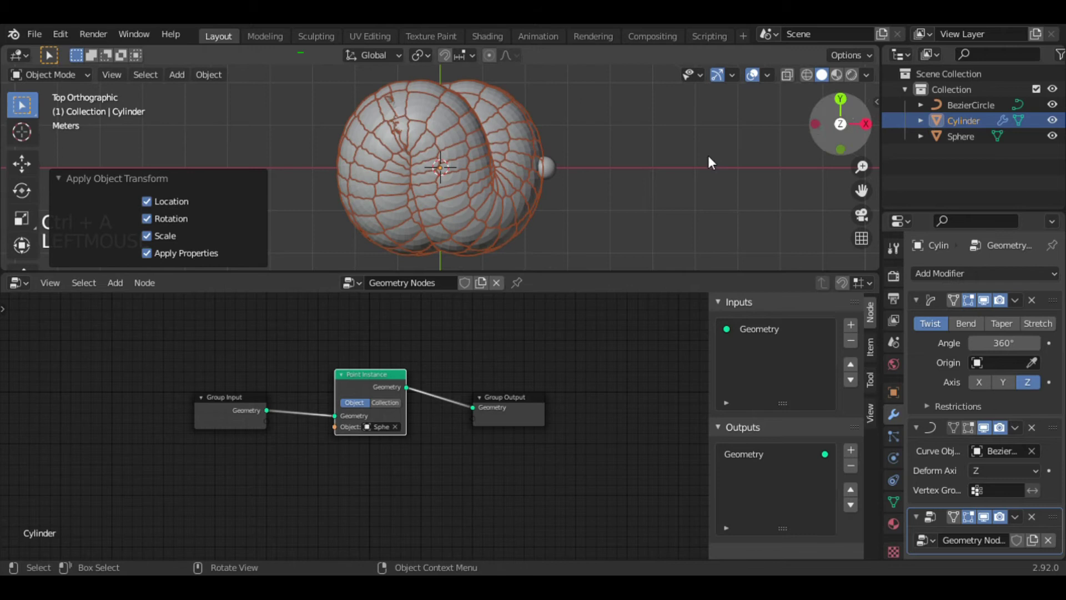
click(644, 168)
click(499, 204)
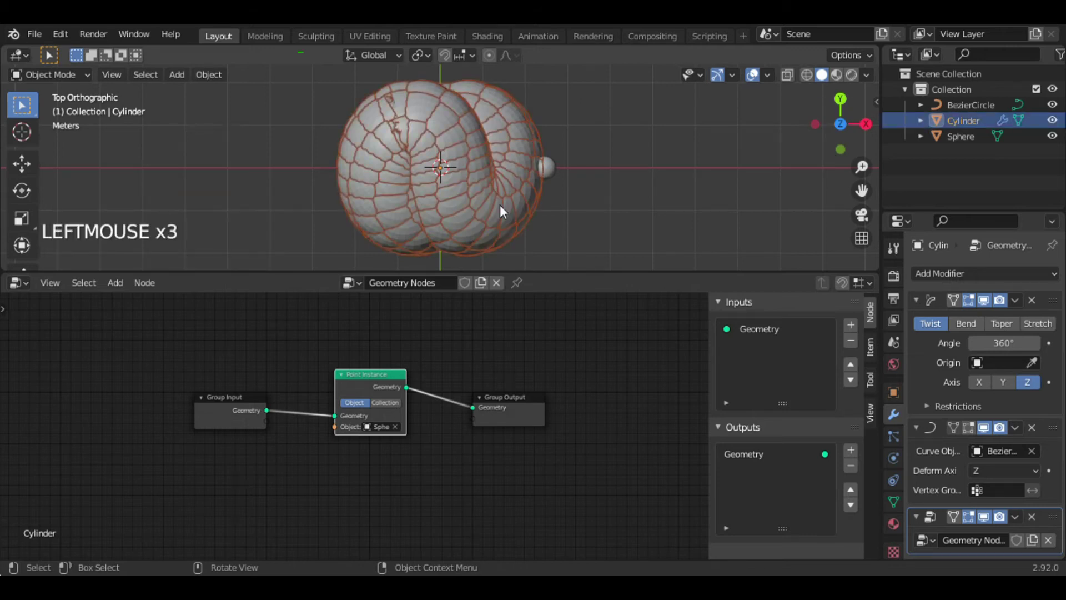
Step: Insert a Transform node between Group Input and the Point Instance node
click(449, 338)
key(shift+a)
text(t)
key(Return)
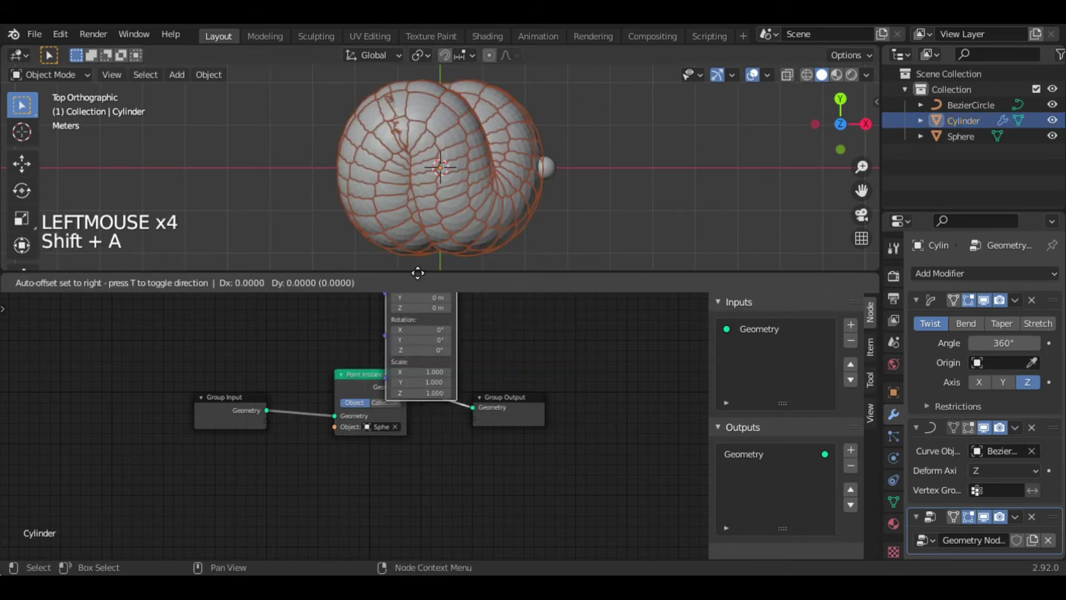
click(344, 356)
Step: Add a Value node, connect it to the Transform node's Scale and set it to 6
key(shift+a)
text(value)
click(496, 367)
click(207, 500)
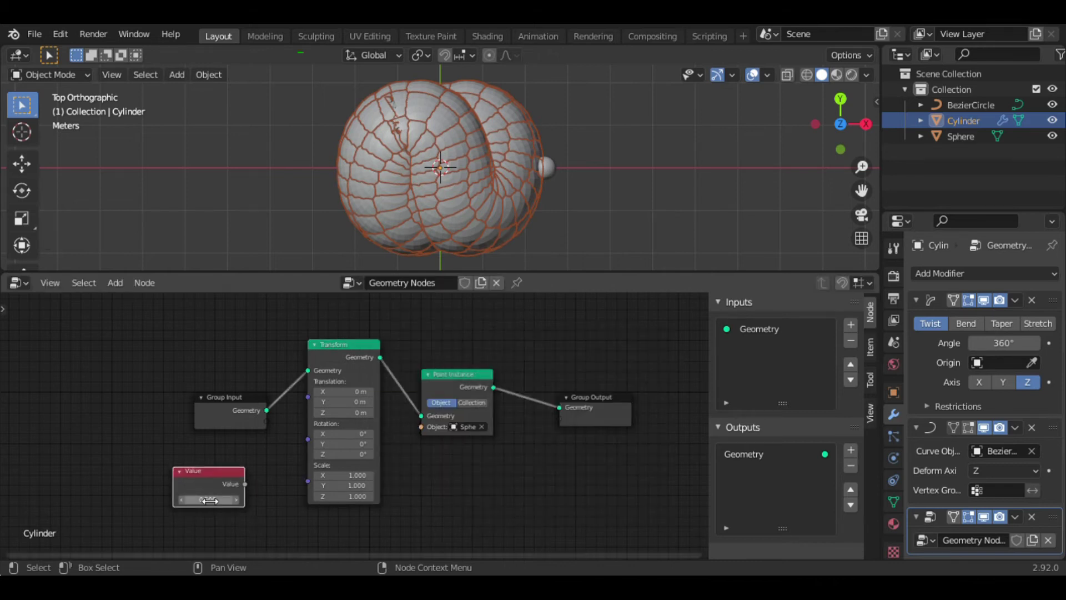
drag(245, 483, 308, 481)
drag(210, 500, 214, 502)
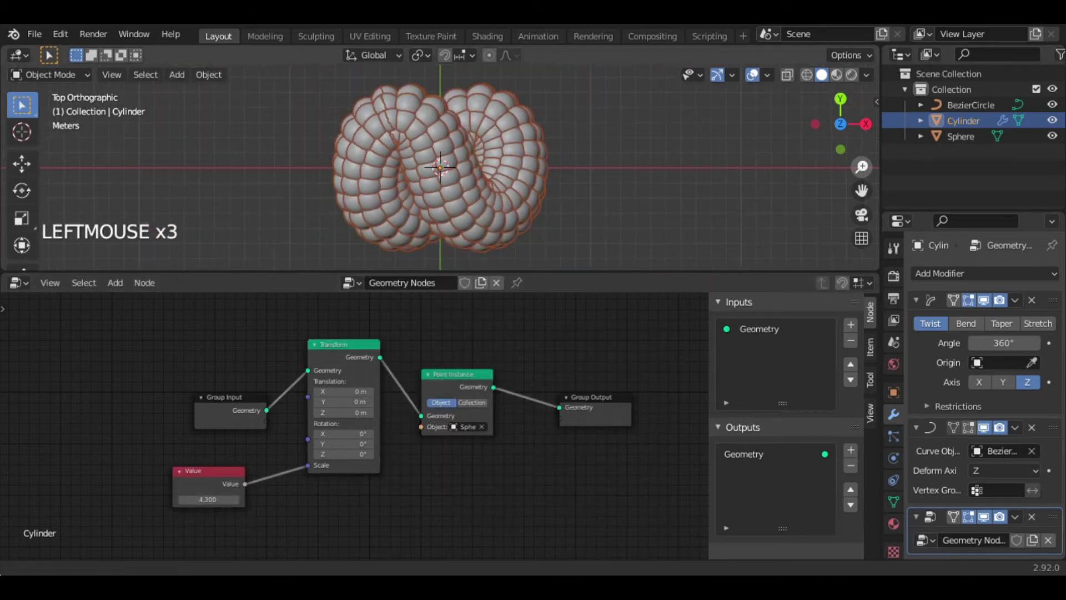
key(ctrl+z)
key(ctrl+z)
key(ctrl+z)
key(ctrl+z)
Step: Show the object properties, hide the cylinder to select the Bezier curve beneath it, and unhide the cylinder
click(892, 392)
double_click(484, 162)
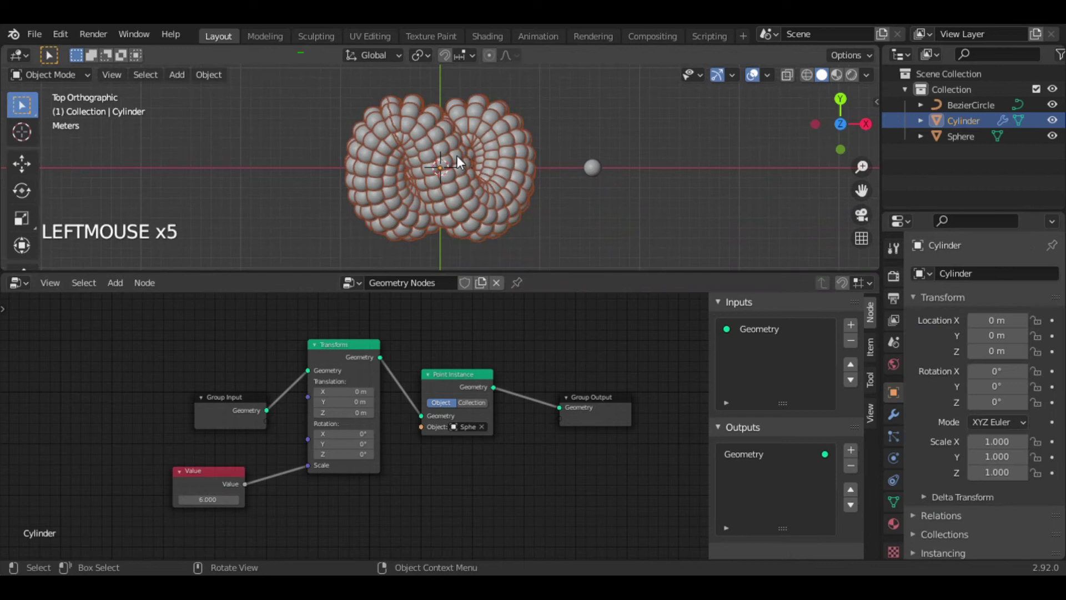
click(459, 162)
key(ctrl+z)
key(h)
click(475, 167)
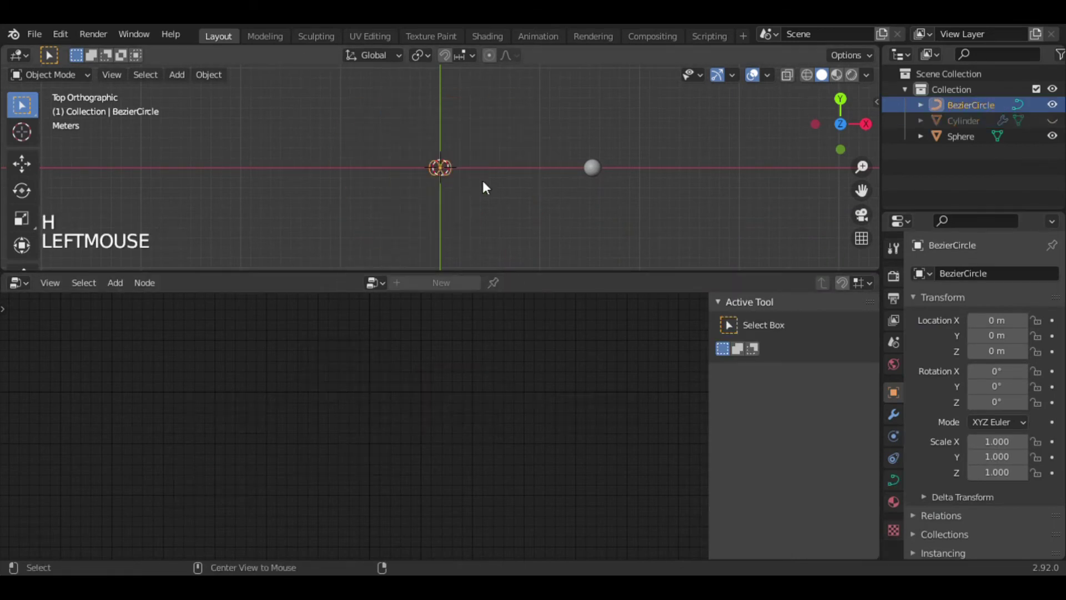
key(alt+h)
ctrl+double_click(512, 240)
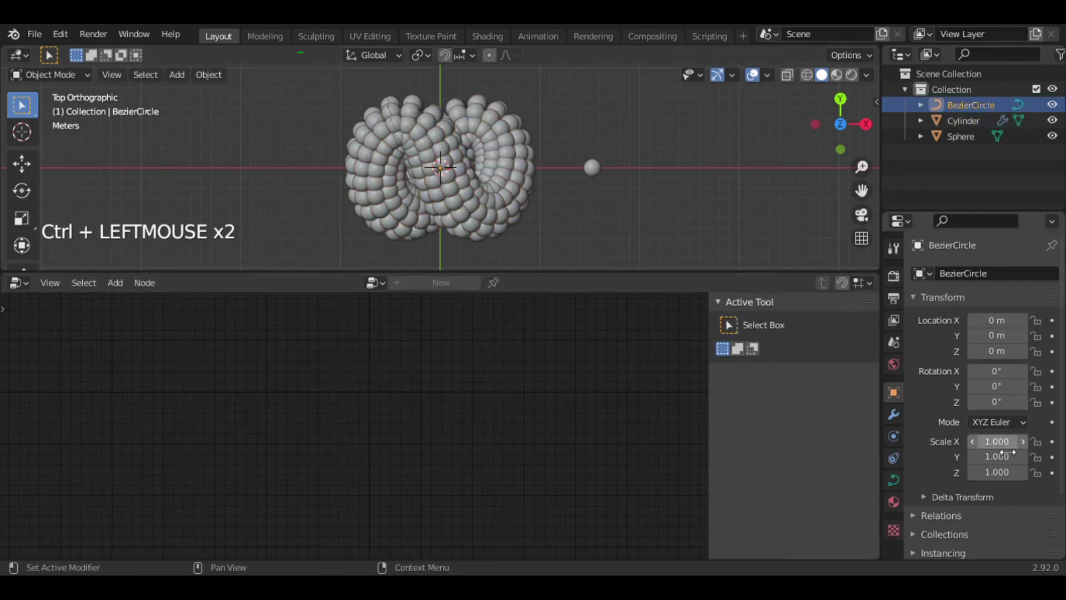
Step: Set the Bezier circle's X and Y scale to 1.3
drag(997, 441, 999, 444)
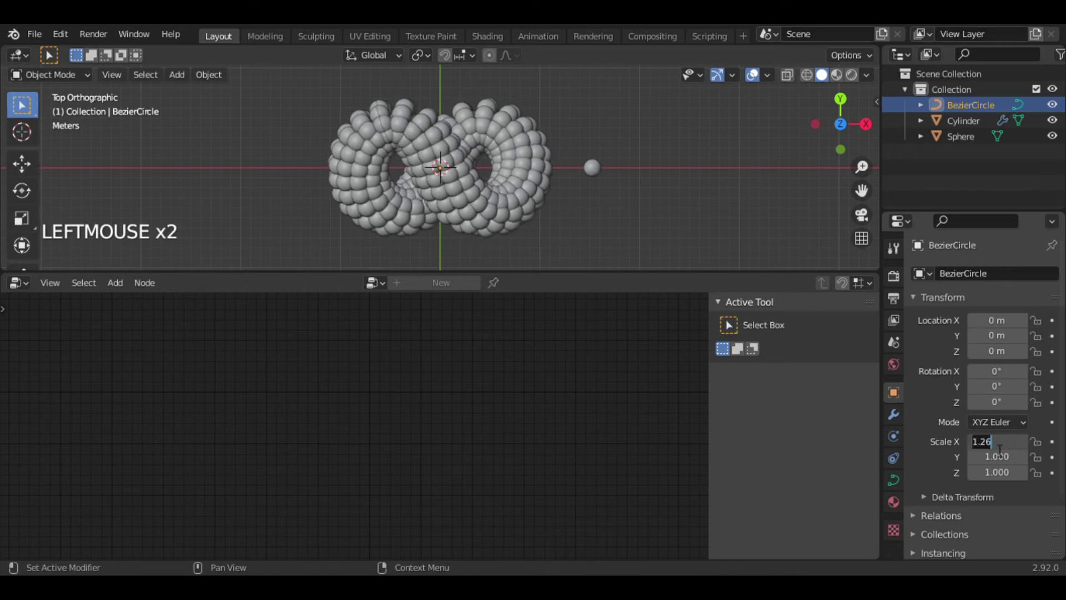
text(.2)
key(Return)
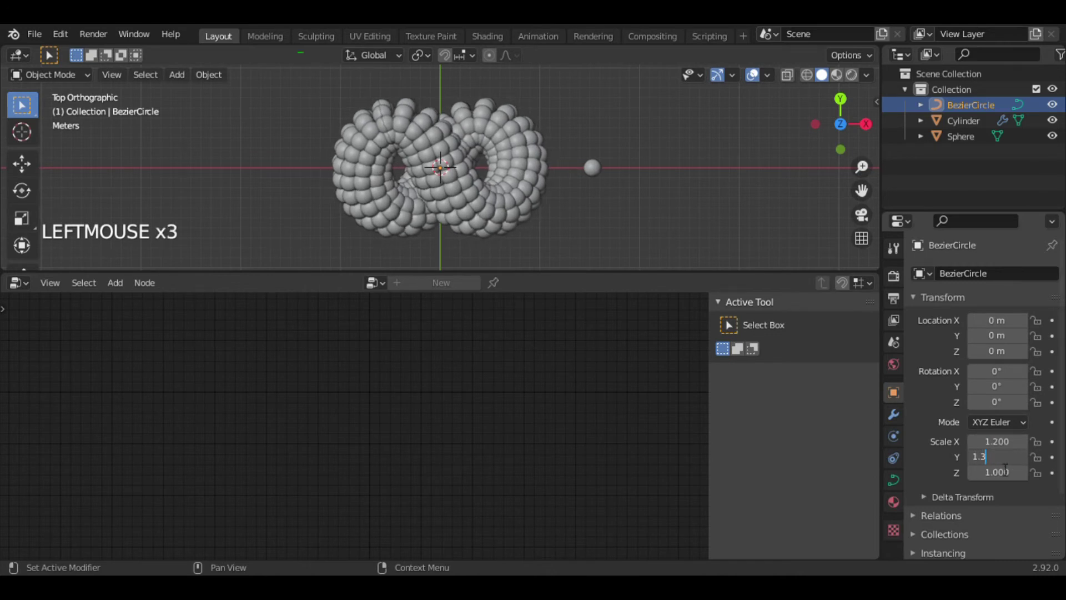
text(1.2)
key(Return)
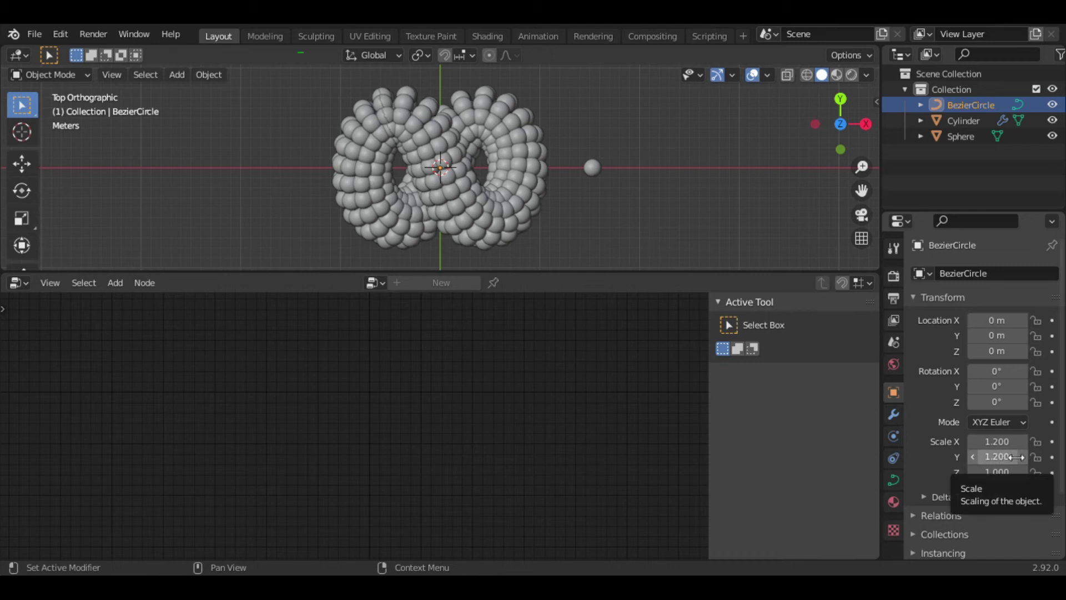
click(1014, 457)
text(1.3)
key(Return)
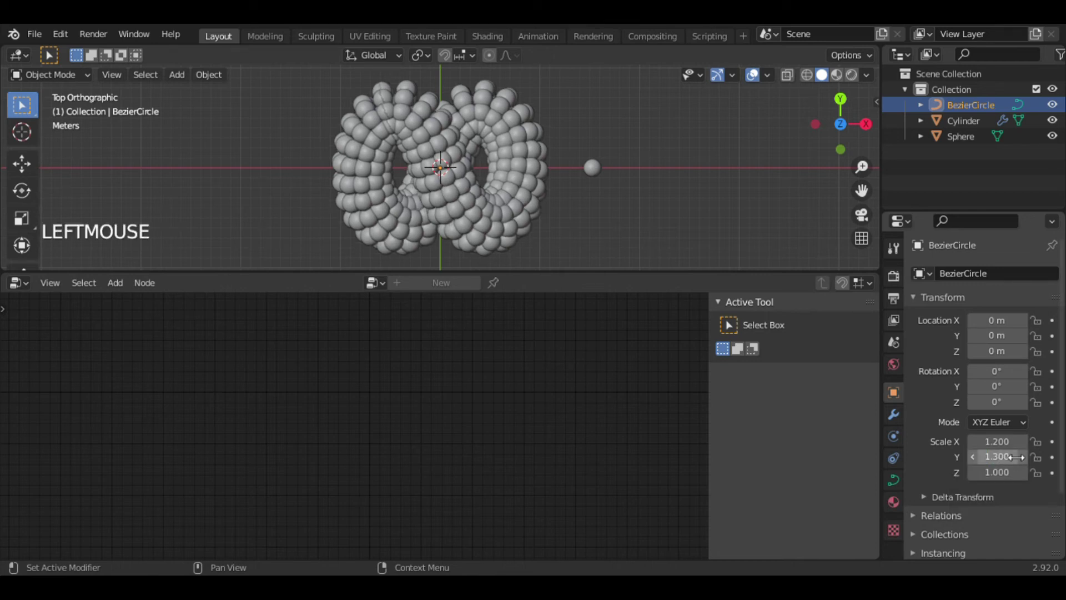
text(.3)
key(Return)
click(660, 189)
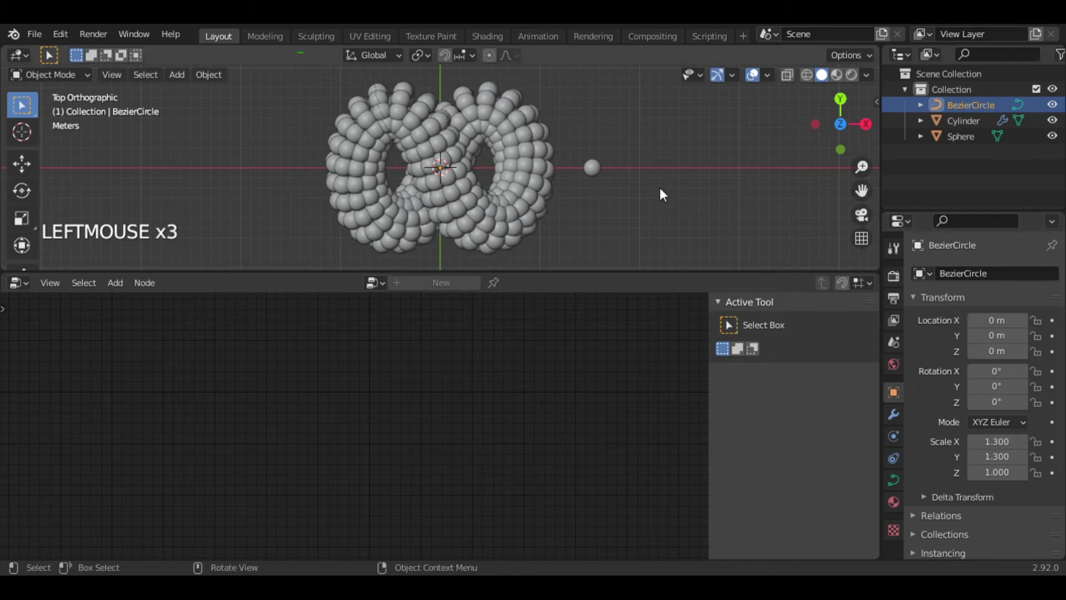
Step: Try rotating the sphere-covered cylinder about the global Z axis along its curve
click(538, 161)
key(r)
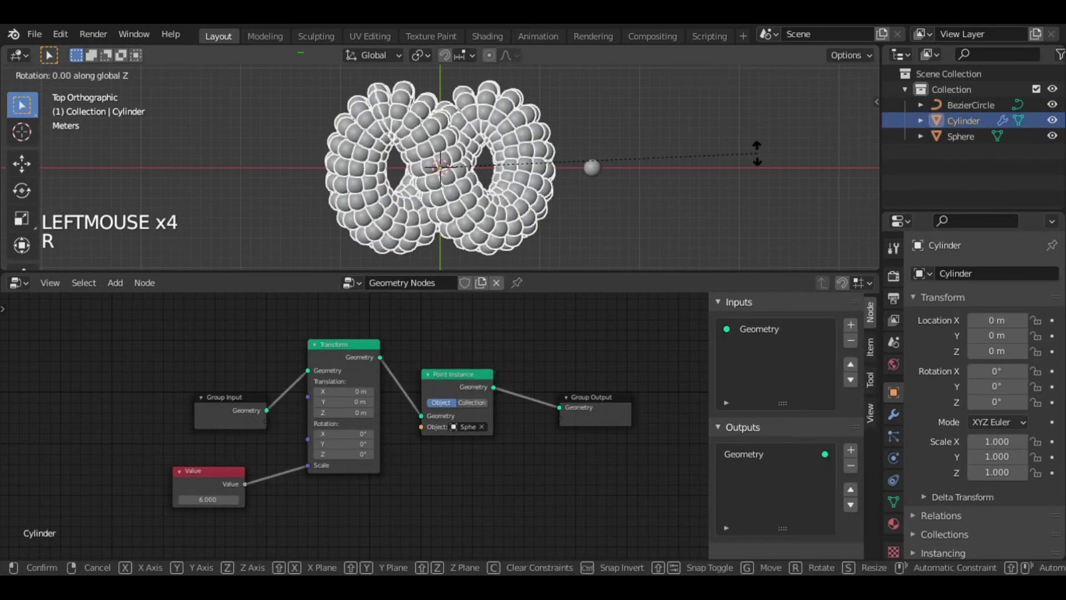
right_click(505, 129)
Step: Hide the viewport overlays and set the cylinder's Value node to 4.9 in its Geometry Nodes tree
drag(855, 111, 805, 189)
click(842, 125)
click(842, 111)
click(751, 75)
drag(840, 123, 544, 238)
click(527, 229)
mouse_move(221, 499)
mouse_down()
mouse_move(172, 499)
mouse_move(212, 499)
mouse_move(204, 499)
mouse_up()
click(840, 116)
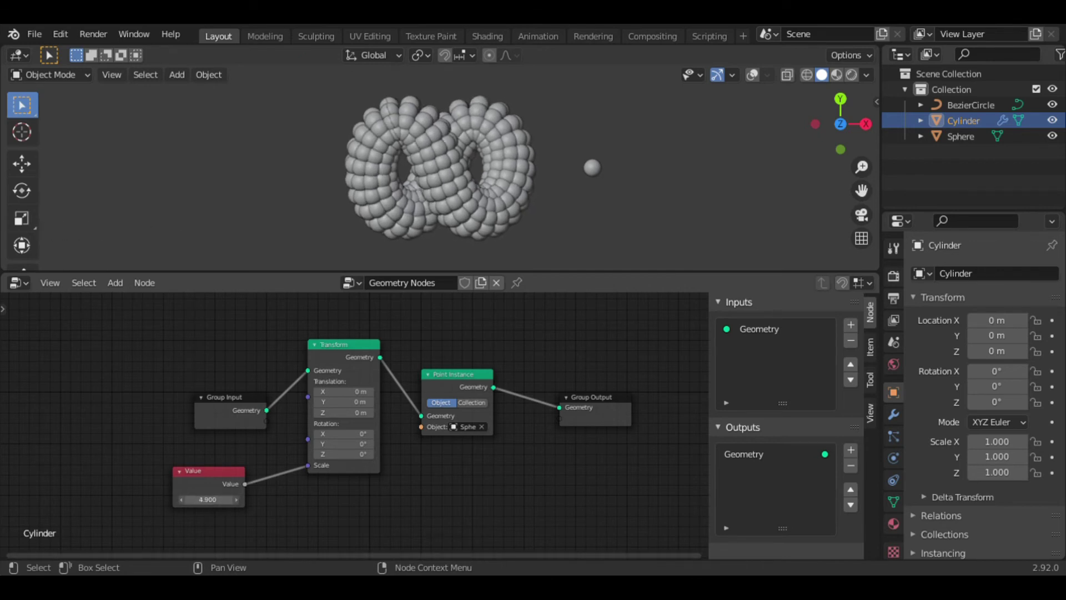
Step: Switch the viewport to rendered shading and add a Sun light, tilting it with a free trackball rotation
click(590, 173)
click(851, 74)
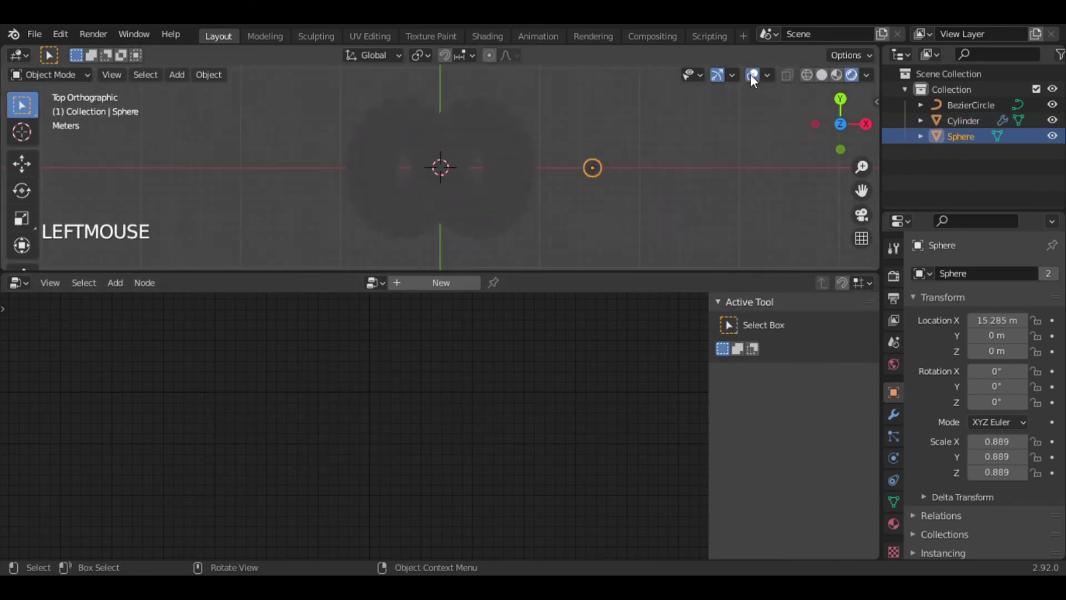
key(shift+a)
mouse_move(522, 387)
click(637, 418)
key(ctrl+z)
key(shift+a)
click(654, 276)
key(r)
key(r)
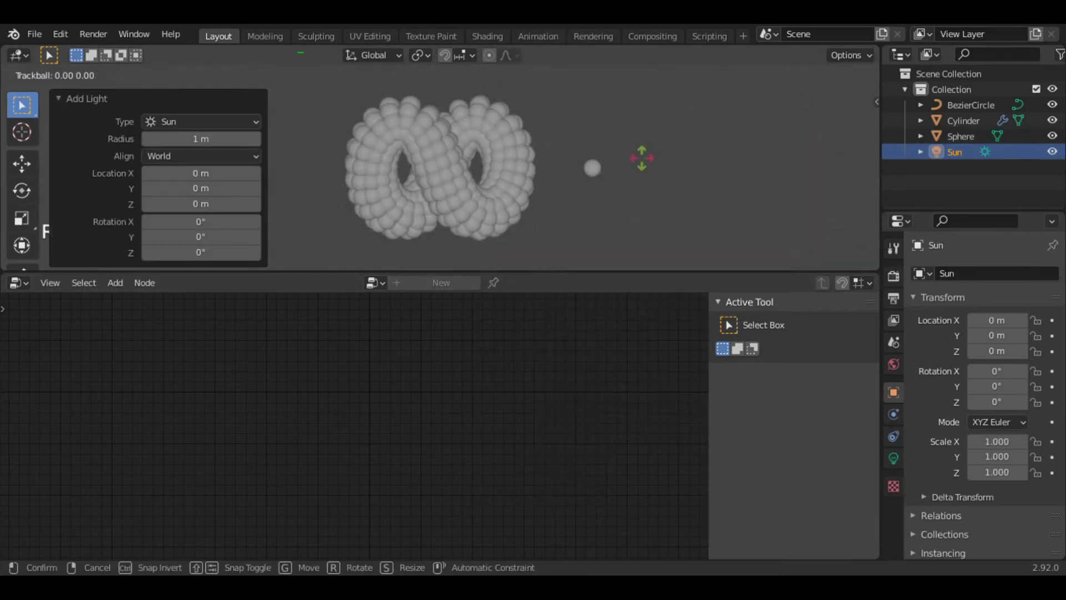
click(711, 158)
Step: Select the cylinder and preview its rotation about the global Z axis under the sunlight
click(525, 168)
key(r)
key(z)
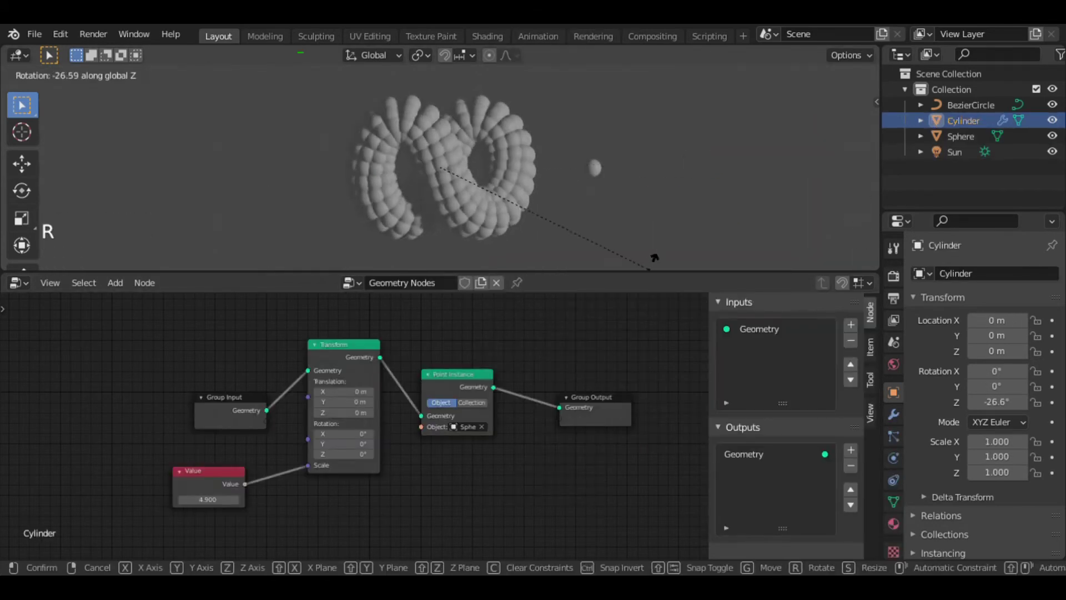
right_click(654, 259)
Step: In the Timeline, keyframe the cylinder's Z rotation at 0° on frame 1 and 360° on frame 100
click(19, 283)
click(225, 343)
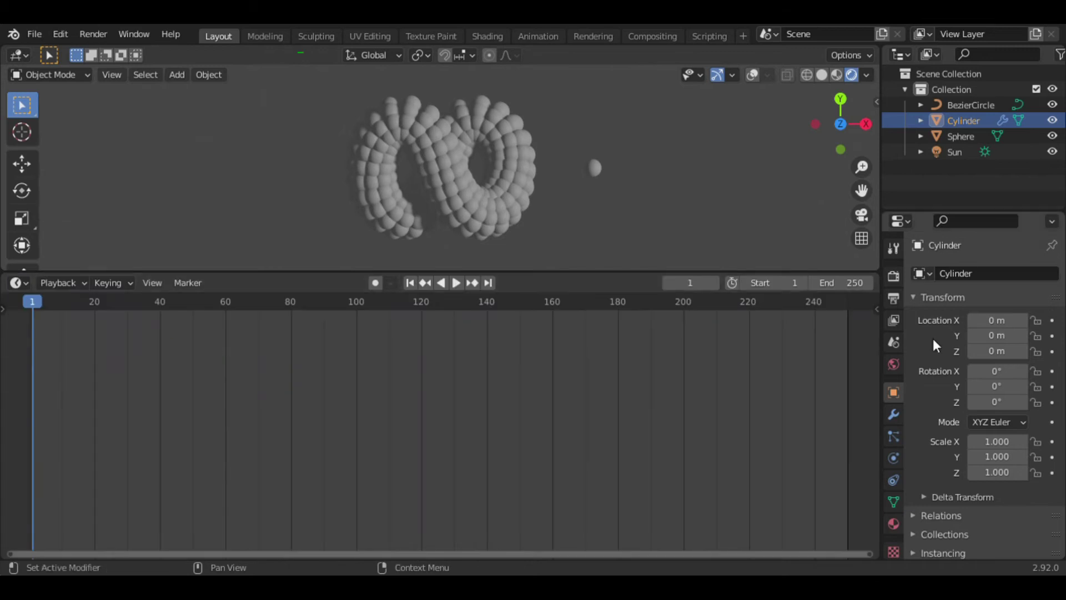
click(851, 304)
click(357, 305)
drag(993, 402, 1054, 401)
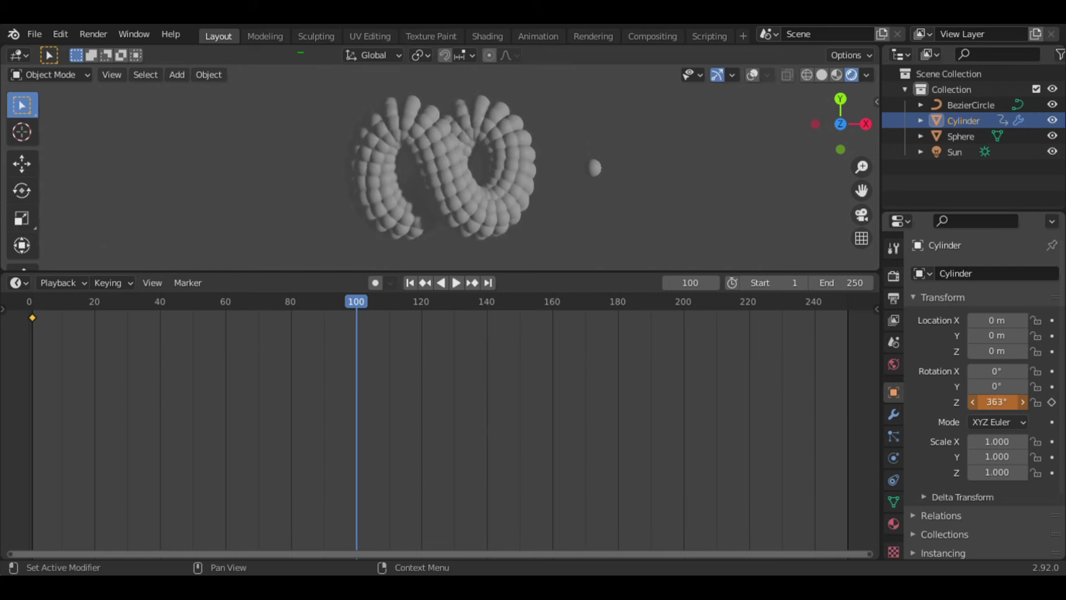
click(822, 244)
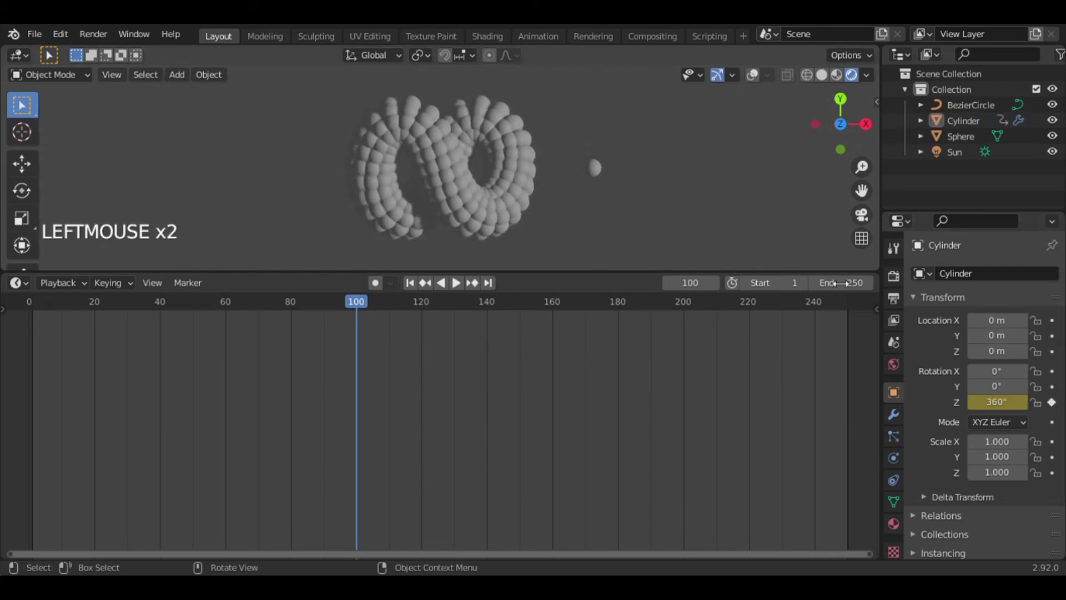
Step: Set the animation's end frame to 100 and play it back
click(839, 282)
text(100)
key(Return)
key(space)
Step: Display the cylinder's rotation curve in the Graph Editor
click(18, 283)
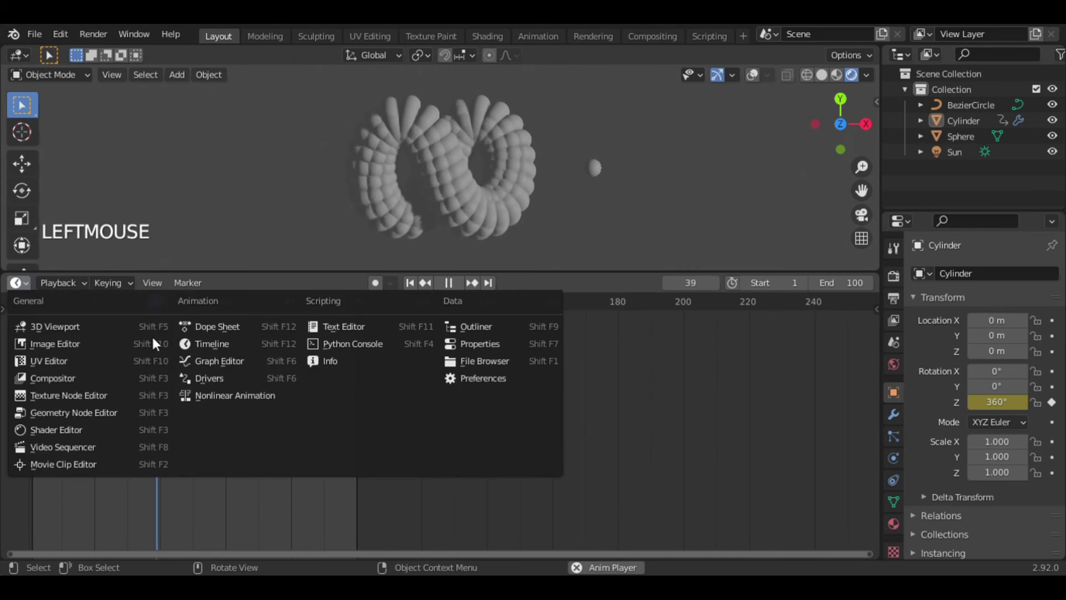
click(219, 357)
ctrl+right_click(525, 334)
ctrl+middle_drag(525, 334, 499, 521)
click(458, 175)
ctrl+drag(601, 398, 604, 433)
mouse_move(605, 442)
ctrl+middle_down()
mouse_move(608, 467)
mouse_move(621, 447)
ctrl+middle_up()
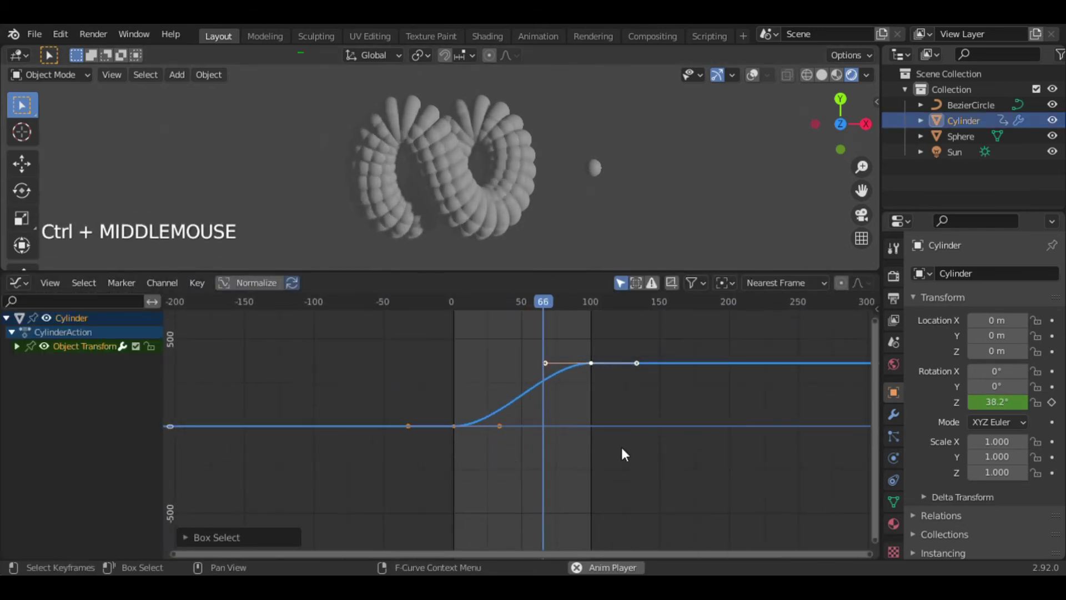
Step: Make the rotation curve linear and add a Cycles modifier to it
key(n)
click(870, 364)
click(768, 324)
click(763, 393)
click(654, 170)
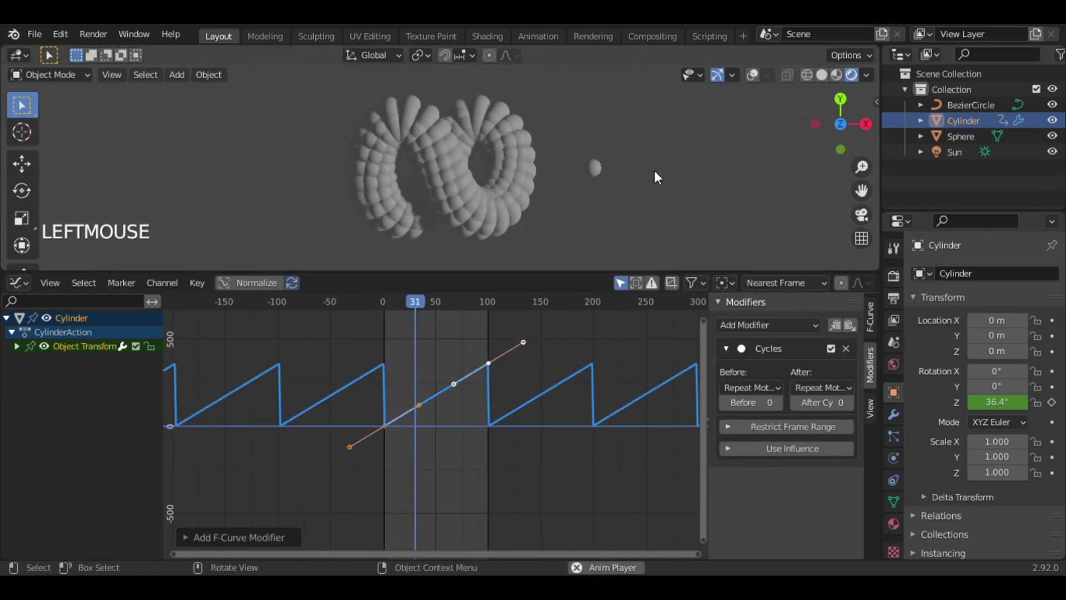
click(472, 191)
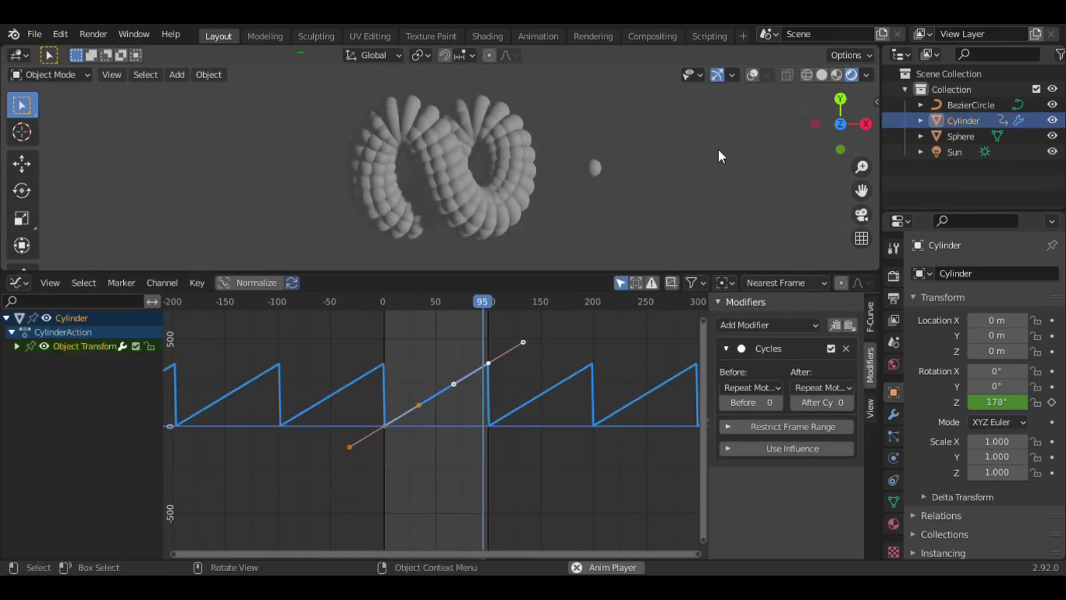
key(space)
Step: Select the single sphere and create a new material for it in the Shader Editor
click(19, 282)
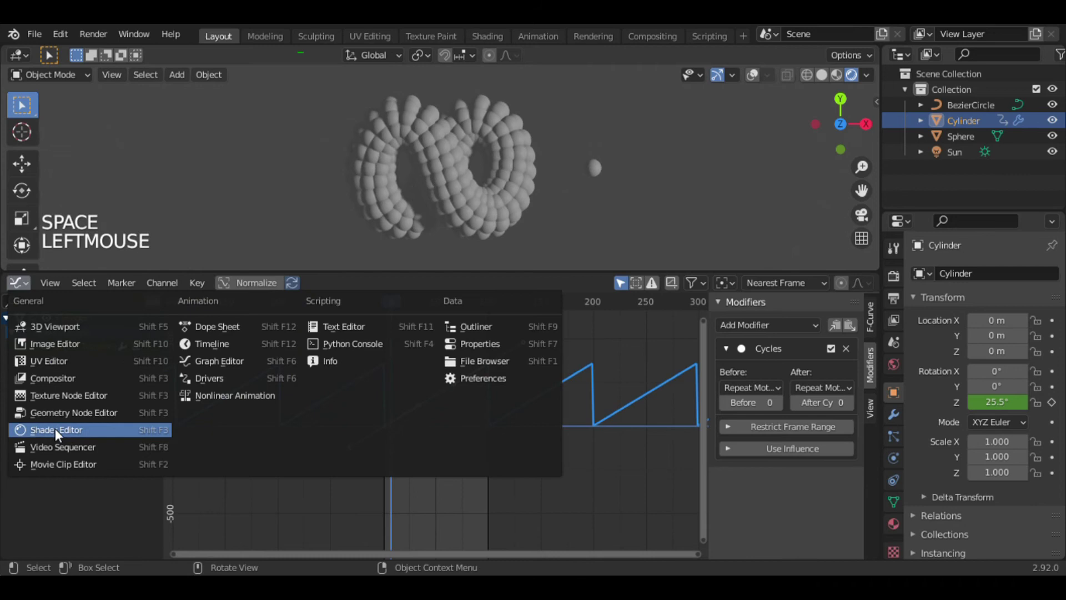
click(55, 429)
click(596, 168)
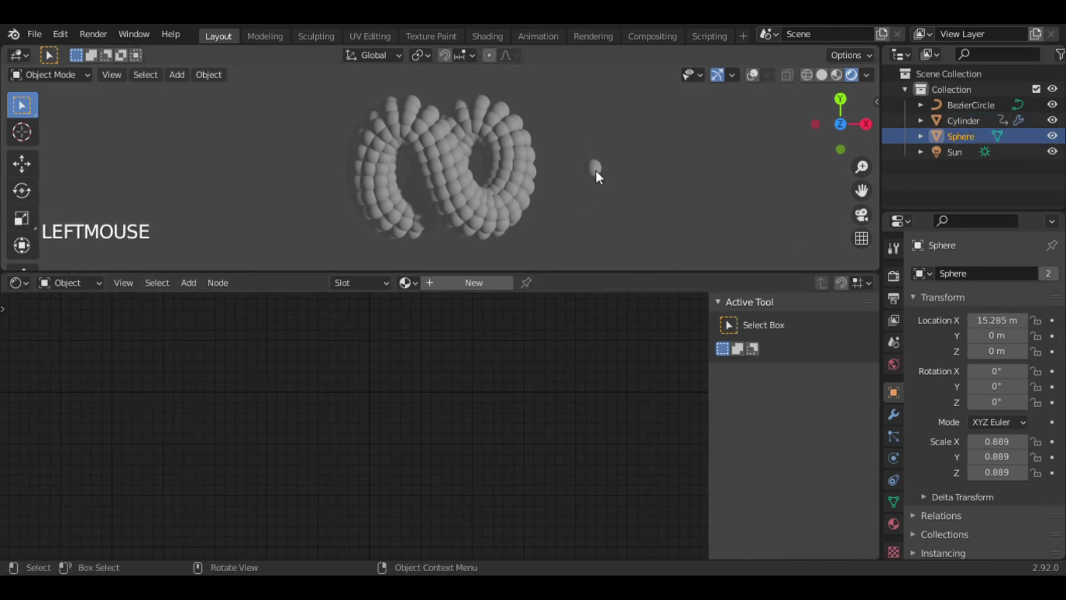
key(n)
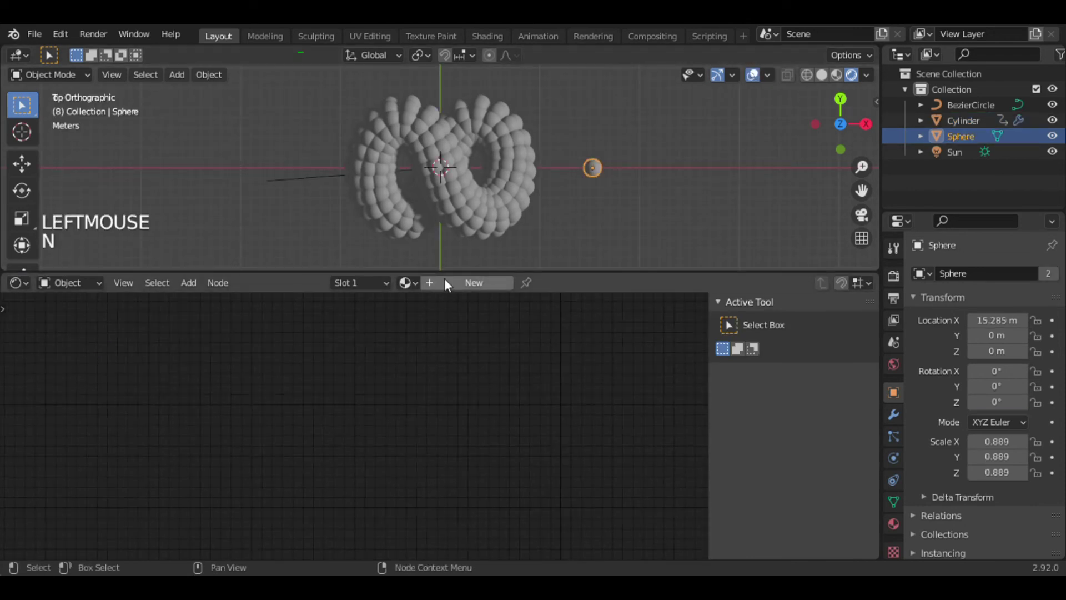
click(447, 279)
middle_drag(505, 398, 408, 380)
ctrl+middle_drag(412, 437, 423, 516)
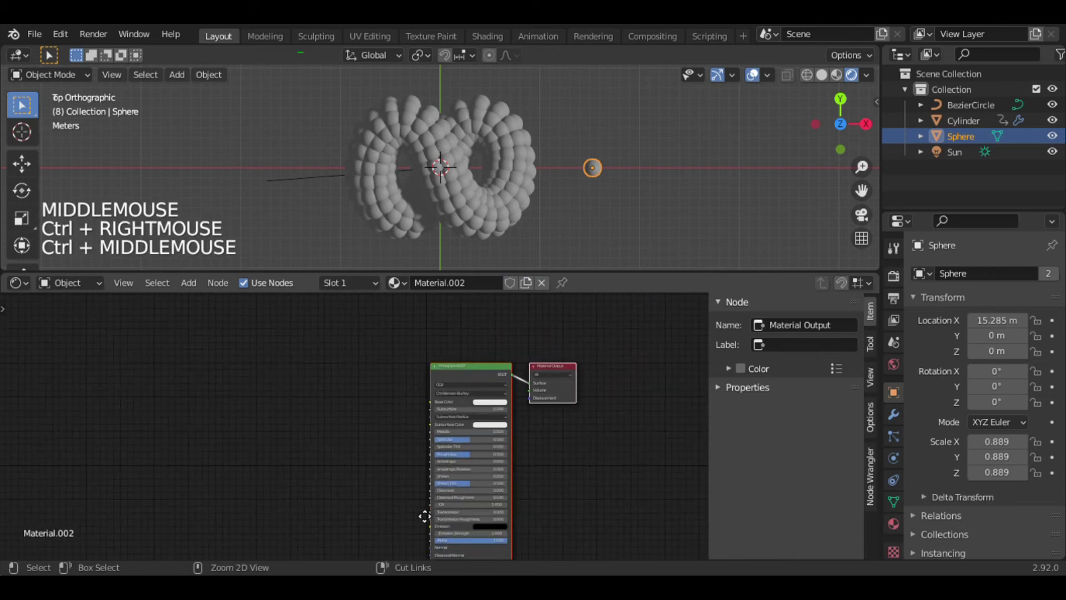
Step: Add a ColorRamp node in front of the Principled BSDF in the sphere's material
click(357, 373)
key(shift+a)
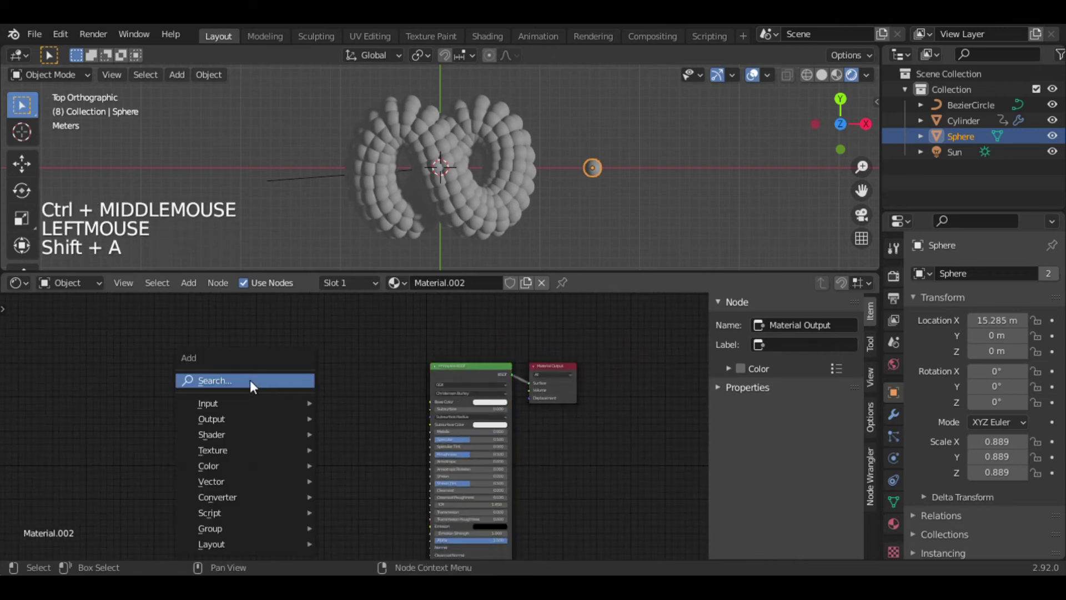
text(color)
key(Down)
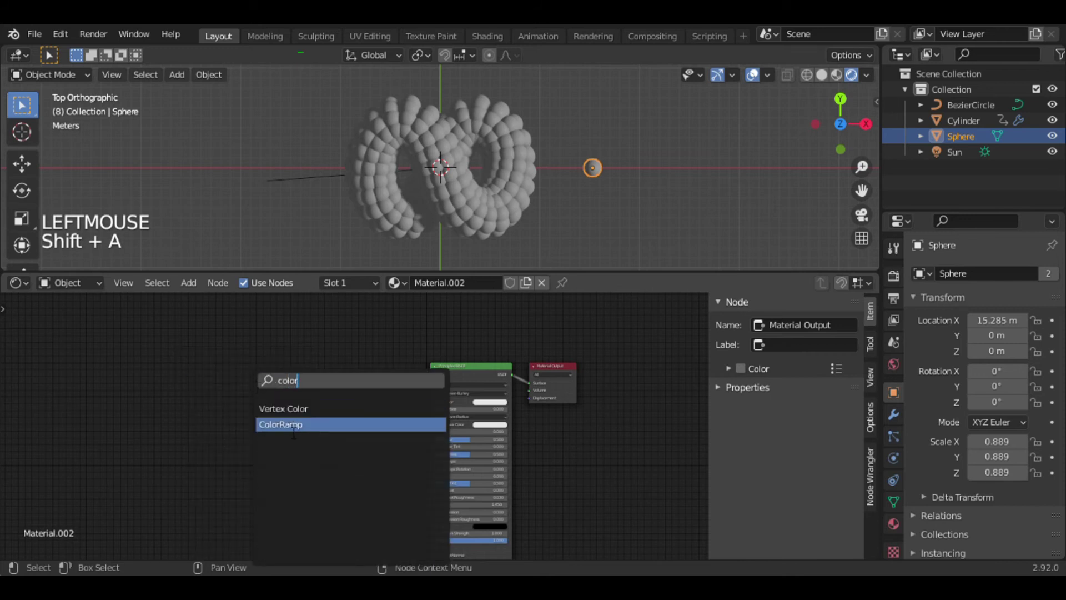
key(Return)
click(320, 413)
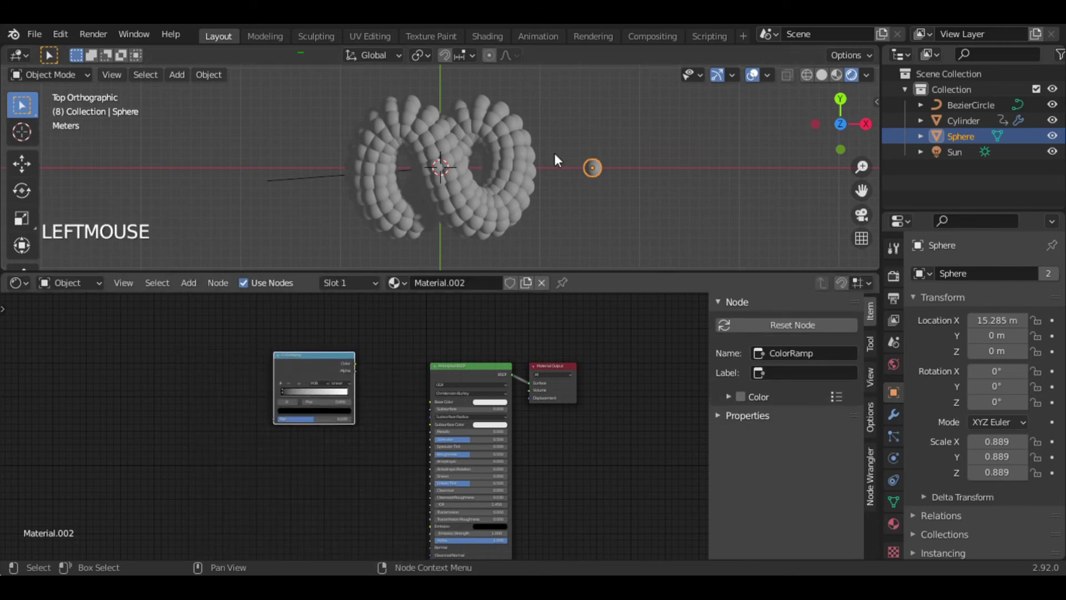
Step: Color both stops of the ColorRamp red
click(304, 361)
click(316, 370)
click(297, 411)
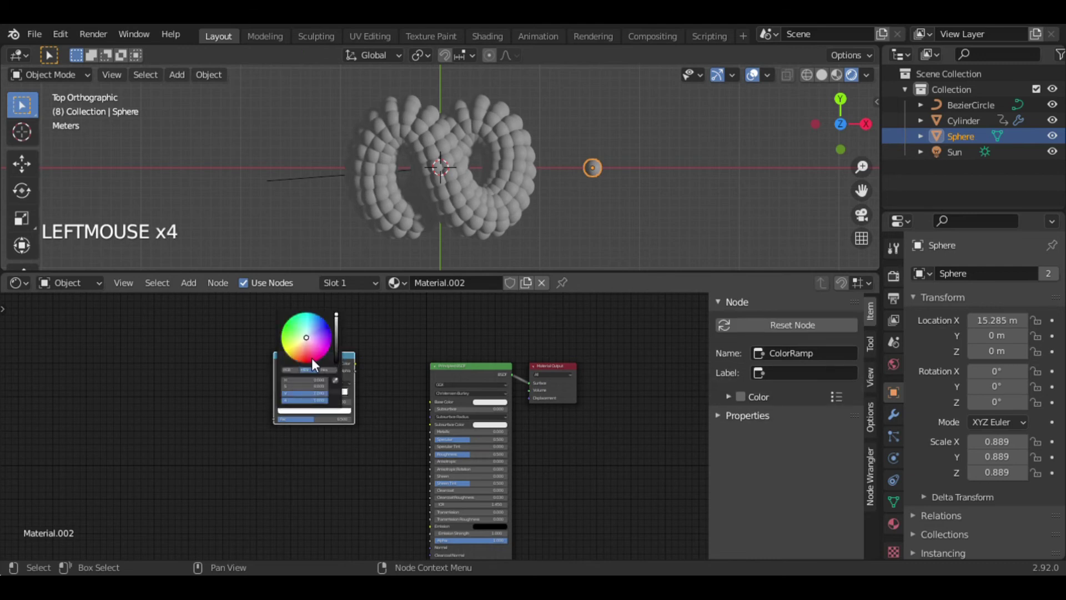
click(364, 406)
click(348, 391)
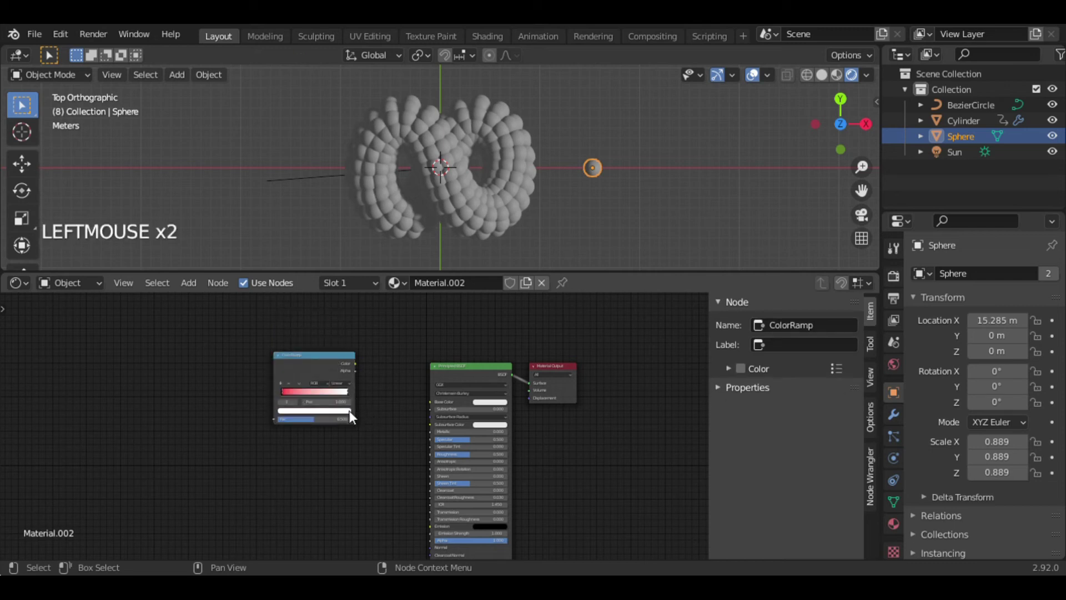
click(349, 411)
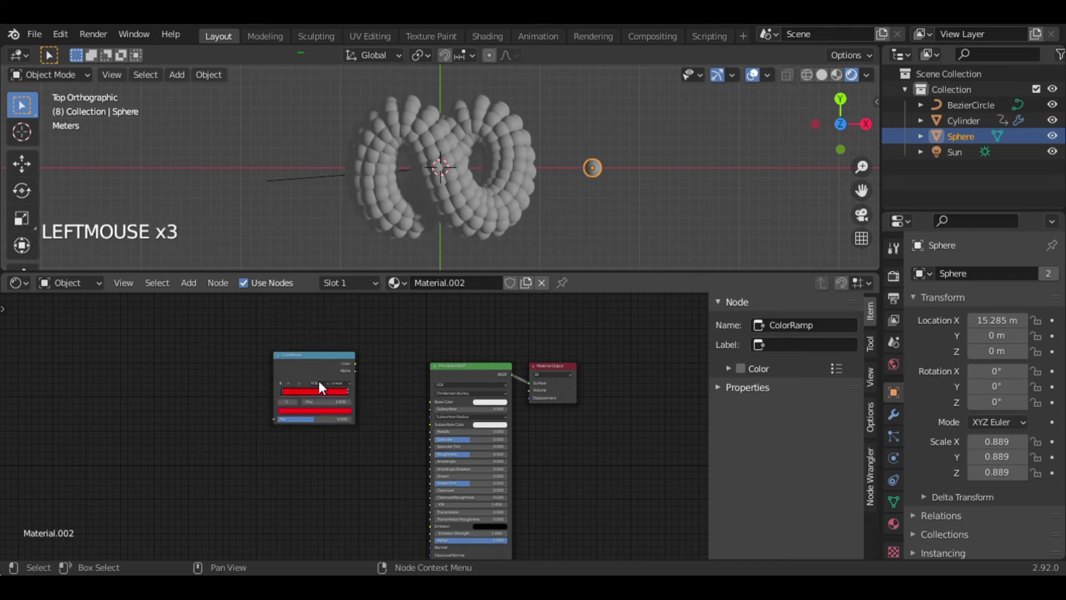
Step: Set the ColorRamp to HSV color mode with Far interpolation to produce a full rainbow
click(323, 394)
click(341, 382)
ctrl+middle_drag(373, 395, 342, 391)
drag(316, 346, 346, 362)
Step: Add an Object Info node at the start of the material's node chain
click(255, 333)
key(shift+a)
click(218, 334)
text(obj)
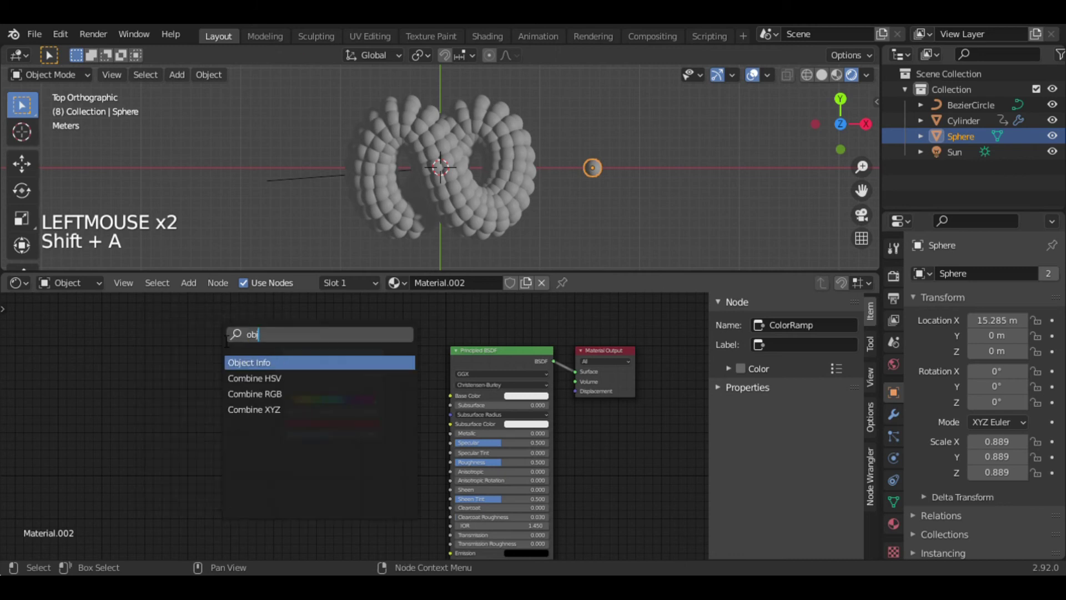
text(ect)
key(Return)
click(201, 372)
Step: Add a Separate XYZ node and connect Object Info's Location output to its Vector input
key(shift+a)
click(197, 379)
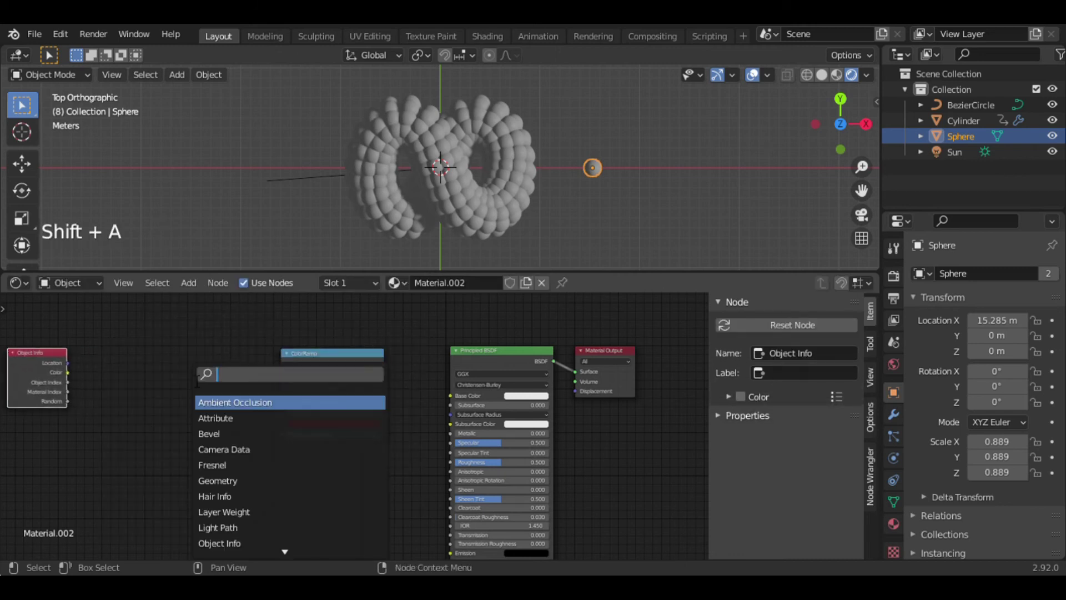
click(250, 437)
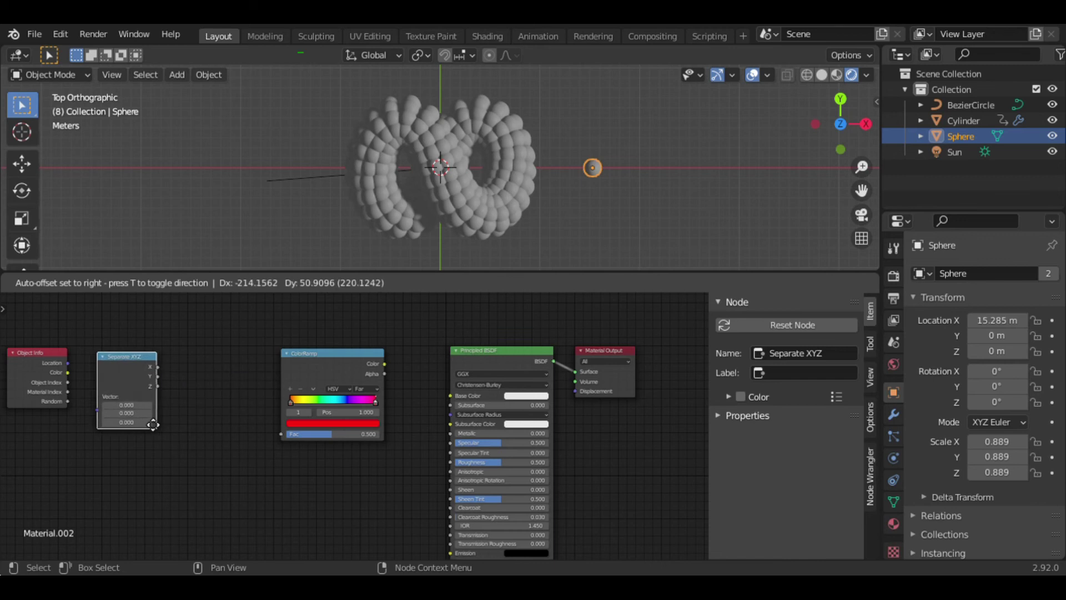
click(149, 411)
drag(94, 396, 95, 395)
Step: Add a Math node set to Multiply and feed it the Z output of Separate XYZ
key(shift+a)
click(172, 392)
text(math)
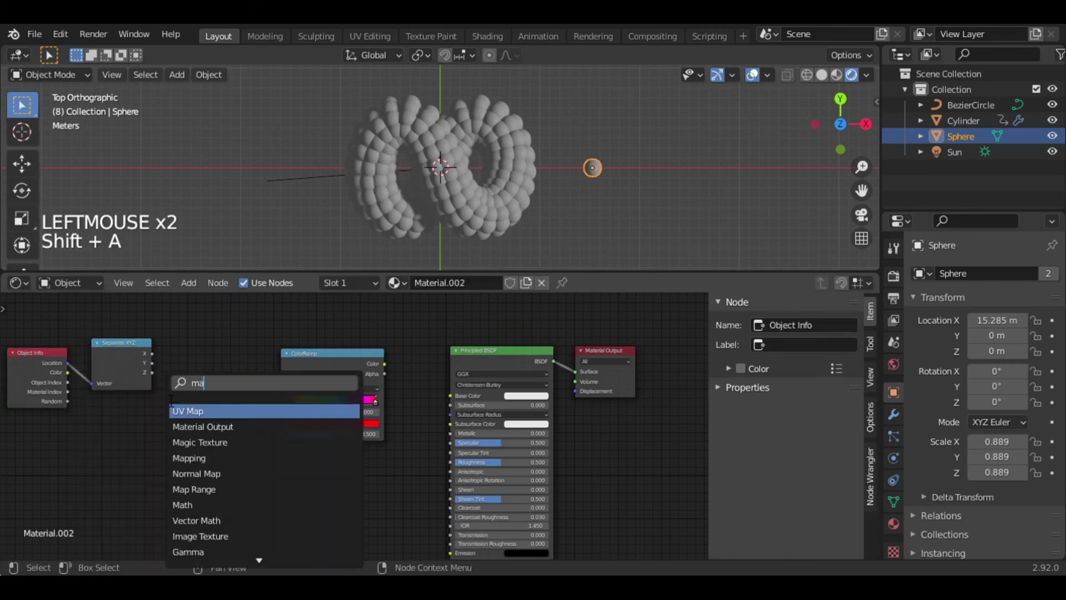
key(Return)
click(201, 318)
click(193, 356)
click(186, 398)
drag(151, 372, 168, 378)
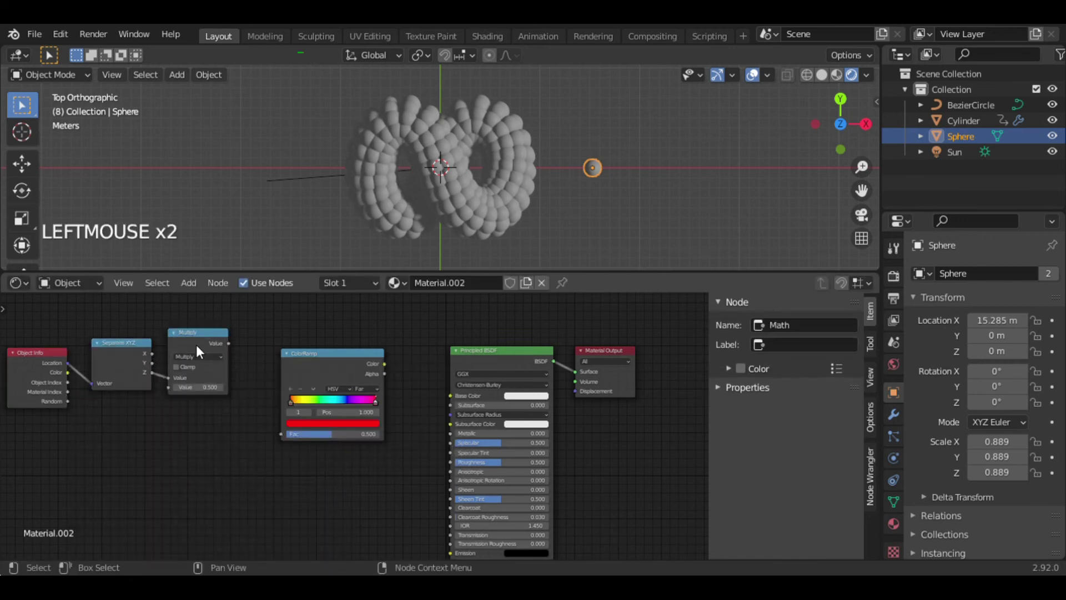
Step: Duplicate the Multiply node as an Add node and connect it between Multiply and the ColorRamp's Fac input
click(197, 344)
key(shift+d)
click(266, 346)
click(265, 357)
click(257, 381)
drag(229, 343, 238, 378)
drag(248, 344, 308, 422)
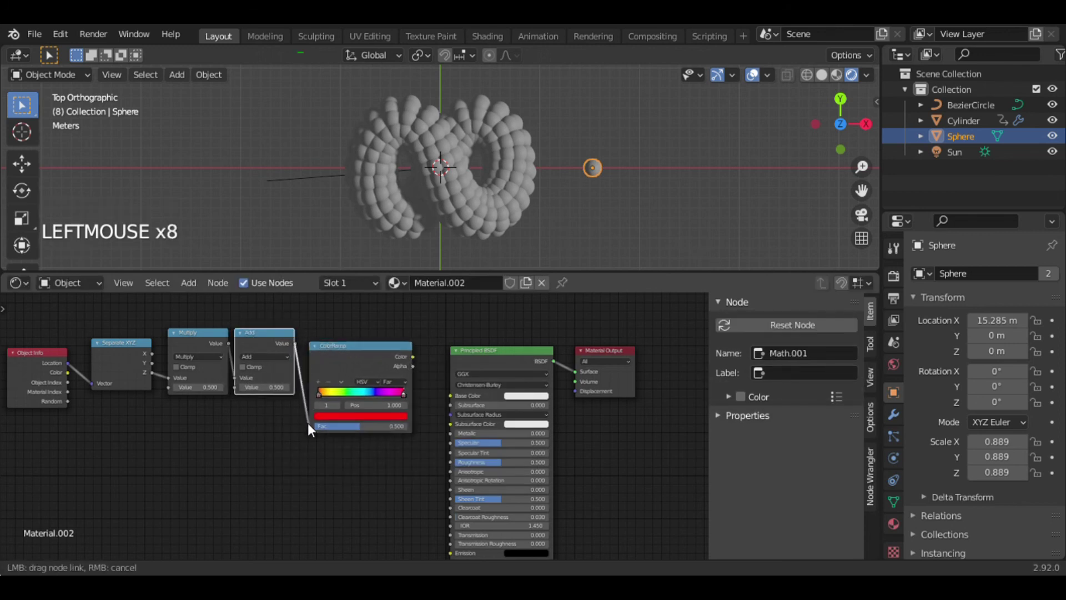
Step: Replace the Principled BSDF with a Diffuse BSDF, linking the ColorRamp's Color into it and its output to the material's Surface
key(x)
key(shift+a)
click(464, 367)
text(dif)
key(Return)
click(464, 343)
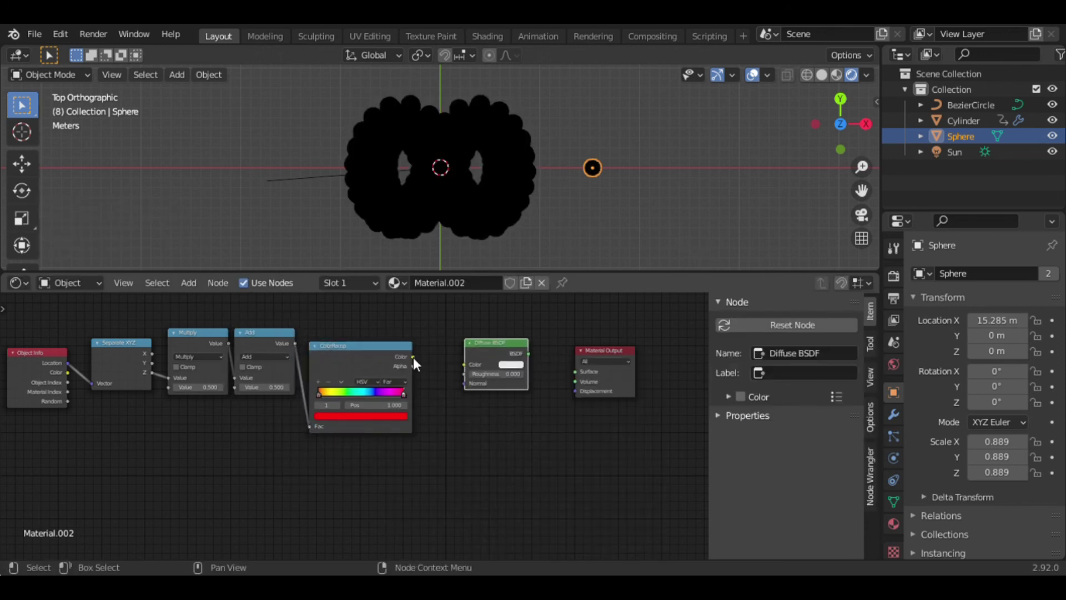
drag(413, 357, 464, 364)
drag(532, 352, 575, 371)
Step: Place the Multiply node below its neighbours with a value of 0.1, and set the Add node's value to 0.7
drag(205, 334, 211, 409)
drag(265, 377, 300, 378)
key(ctrl+z)
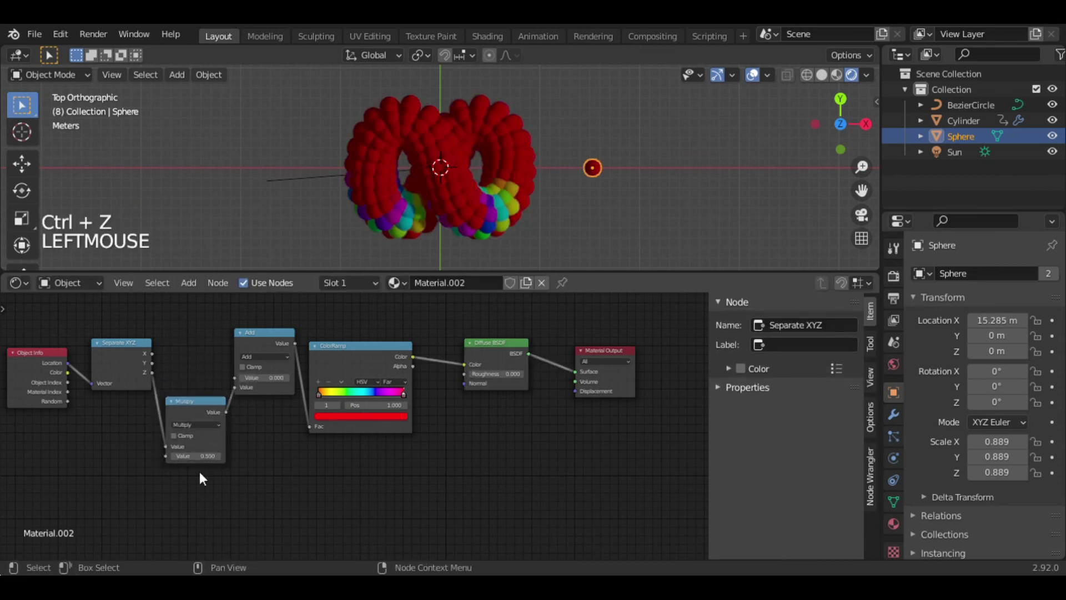
drag(198, 456, 170, 456)
key(ctrl+z)
click(286, 378)
triple_click(286, 378)
double_click(286, 378)
double_click(286, 378)
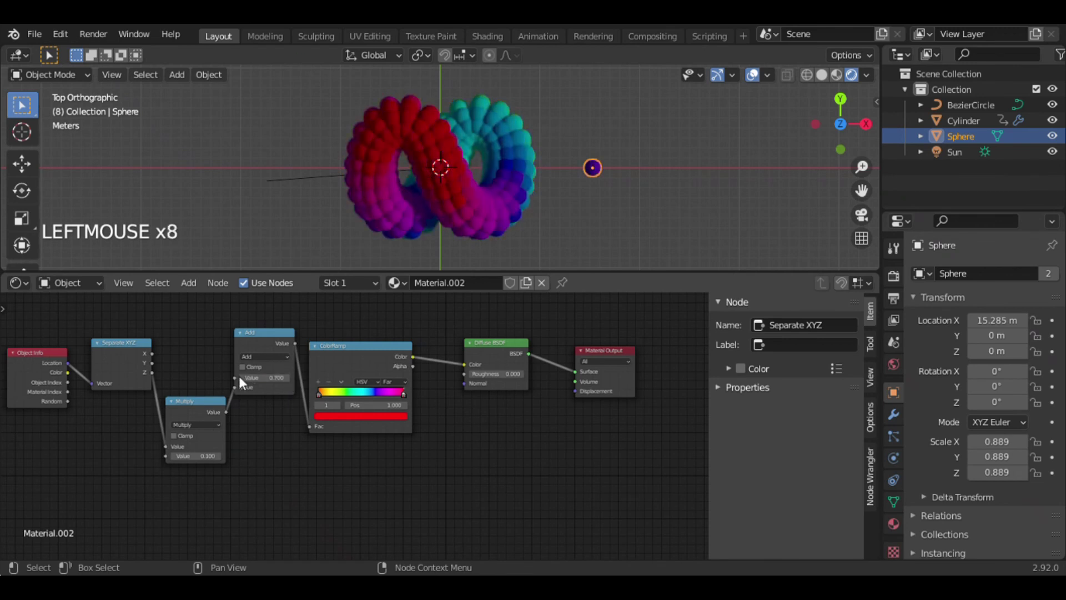
Step: Try an Add node value of 0.66, keeping the Multiply node's value at 0.1
click(239, 377)
click(218, 456)
click(173, 456)
click(287, 378)
click(242, 377)
click(273, 378)
text(0.66)
key(Return)
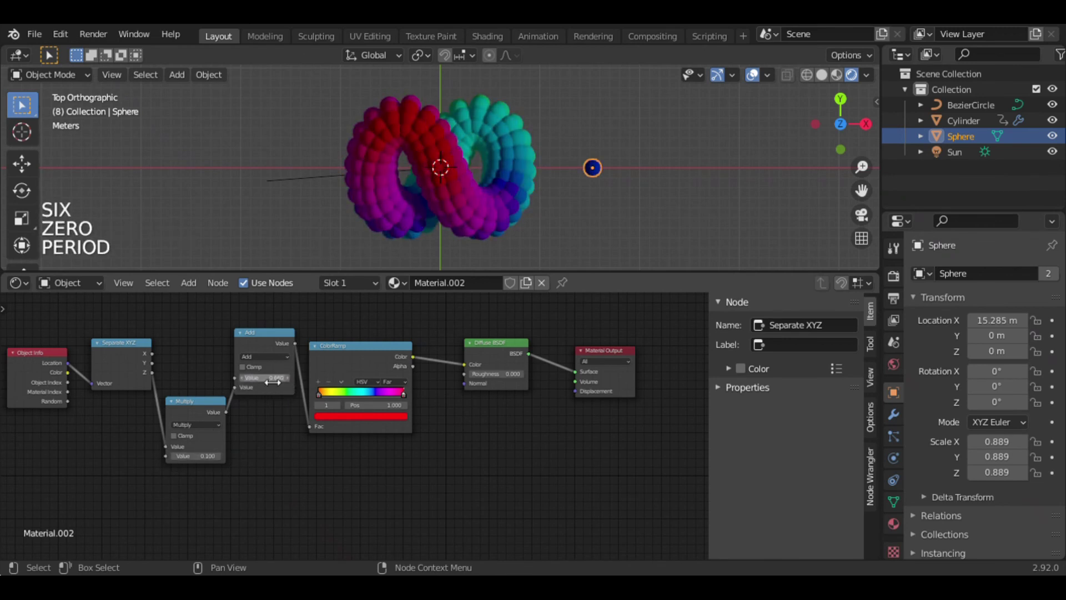
Step: Lower the Add node's value to 0.6 and play back the animation to check the colours
drag(275, 378, 269, 378)
key(space)
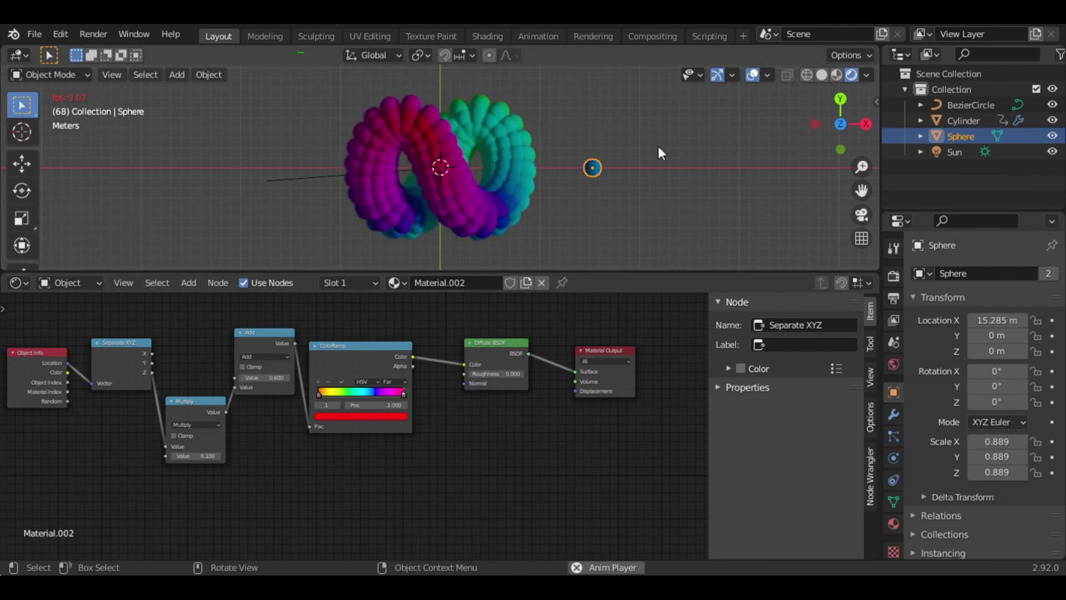
key(space)
key(space)
key(shift+Left)
Step: Add a plane scaled by 50 and move it down along the Z axis behind the twisted figure
click(678, 134)
key(shift+a)
click(679, 146)
text(s50)
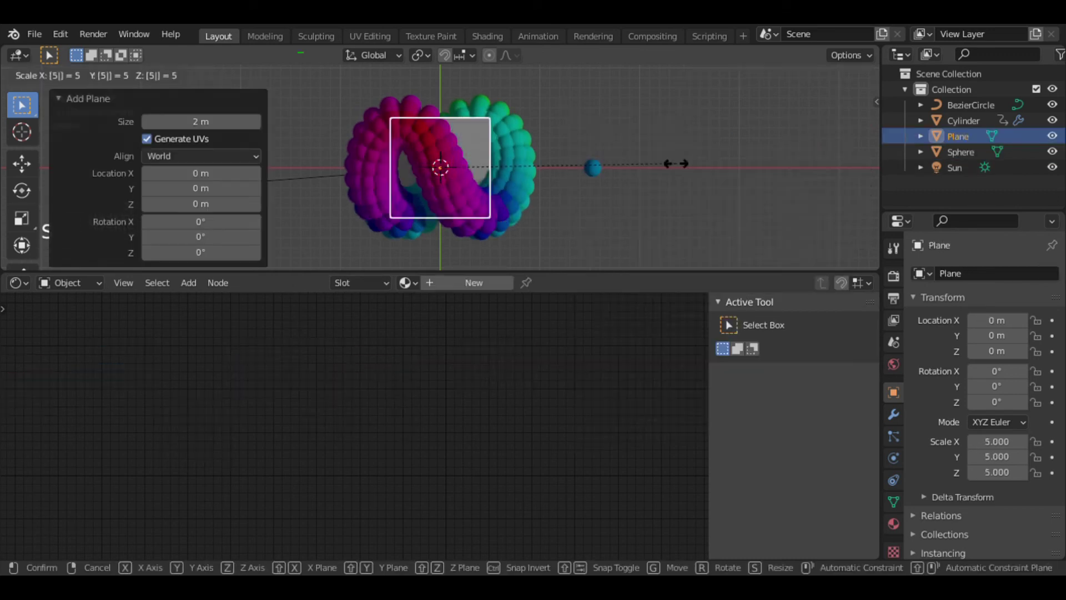
key(Return)
key(g)
key(z)
click(639, 189)
Step: Give the background plane a new material with a teal colour
click(474, 282)
click(538, 279)
click(522, 197)
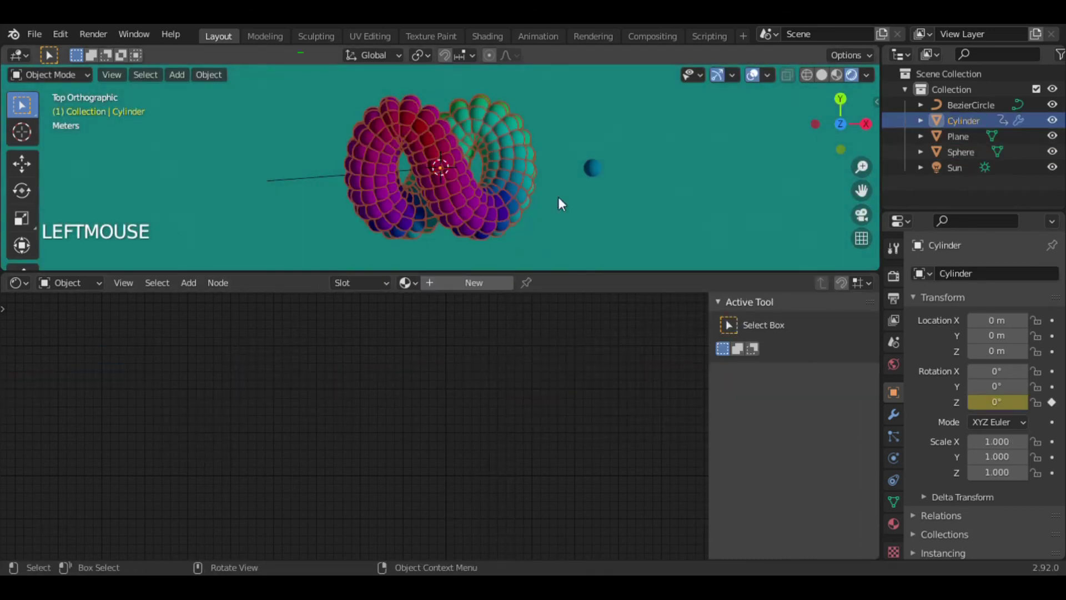
Step: In the sphere material, add a cyan ColorRamp stop at position 0.6 and set the Add node's value to 0.65
click(592, 168)
click(372, 416)
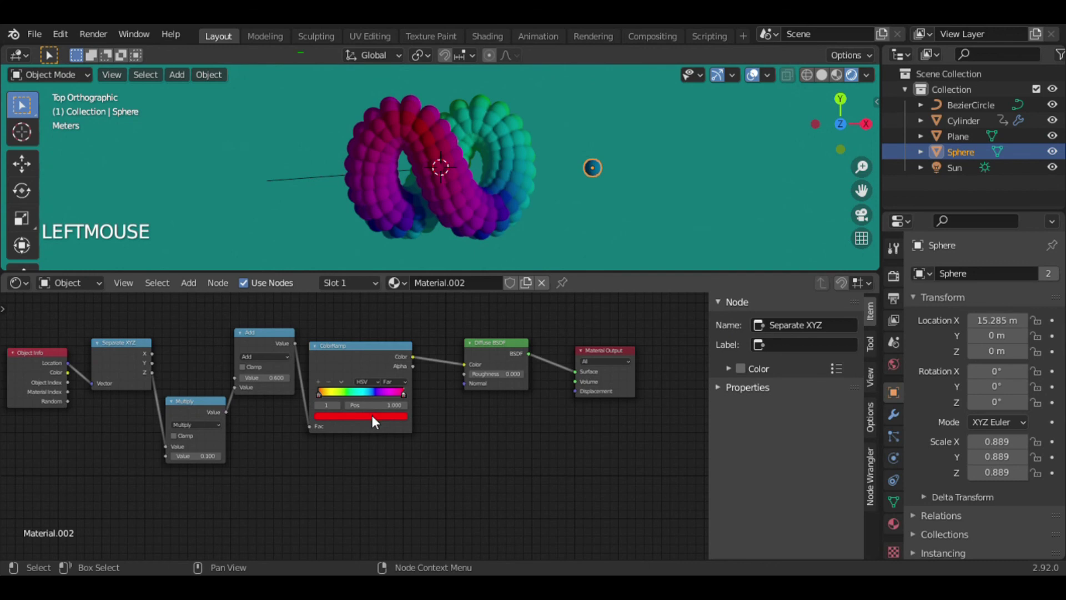
click(317, 381)
mouse_move(358, 394)
mouse_down()
mouse_move(335, 391)
mouse_move(403, 400)
mouse_move(369, 392)
mouse_up()
click(286, 378)
key(Return)
key(space)
key(space)
Step: Add a camera and align it to the current top view
click(696, 176)
key(space)
key(space)
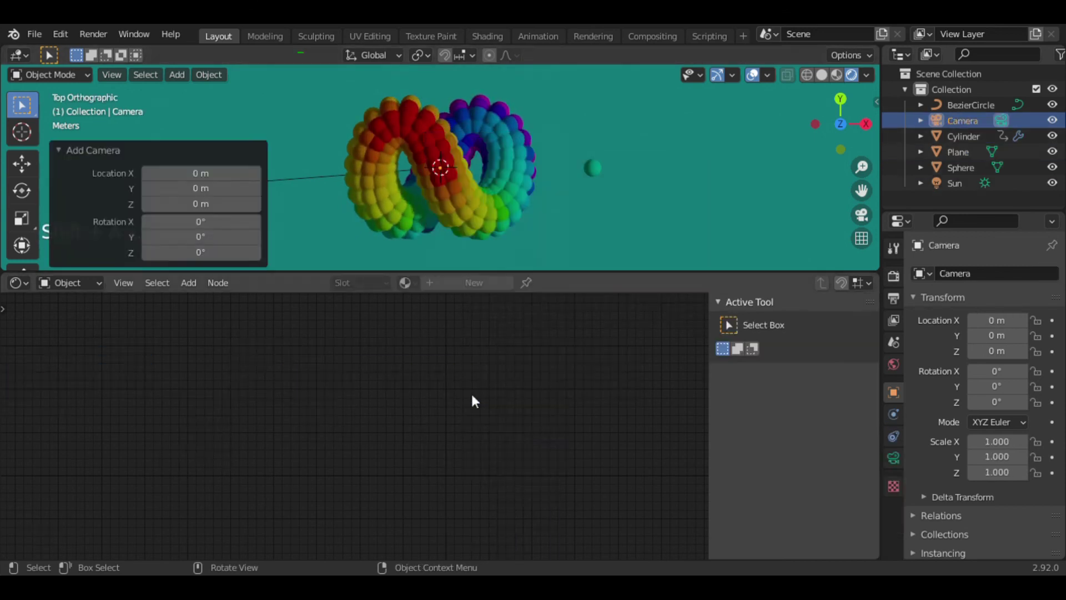
click(112, 75)
mouse_move(245, 285)
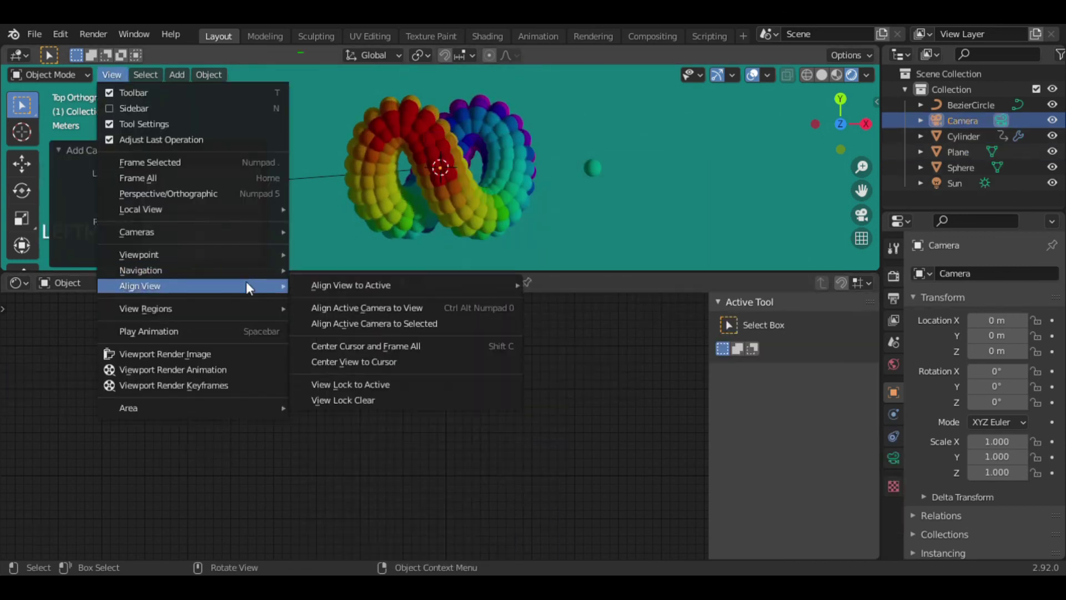
click(366, 308)
Step: Move the camera along its local Z axis so the whole twisted figure fits inside the frame
scroll(624, 211, up, 2)
key(g)
key(z)
key(z)
click(605, 214)
Step: Move the separate source sphere along the X axis until it lies outside the camera frame
click(580, 167)
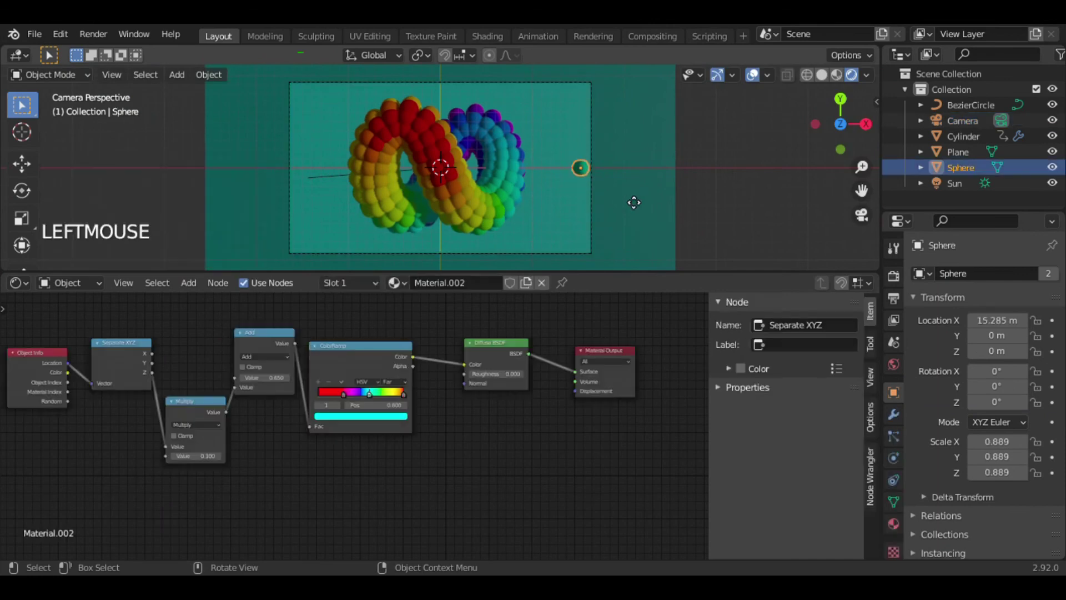
key(g)
key(x)
click(669, 202)
click(716, 211)
Step: Set the scene's colour management look to High Contrast
click(893, 276)
scroll(944, 389, down, 3)
click(917, 547)
click(1005, 493)
click(977, 444)
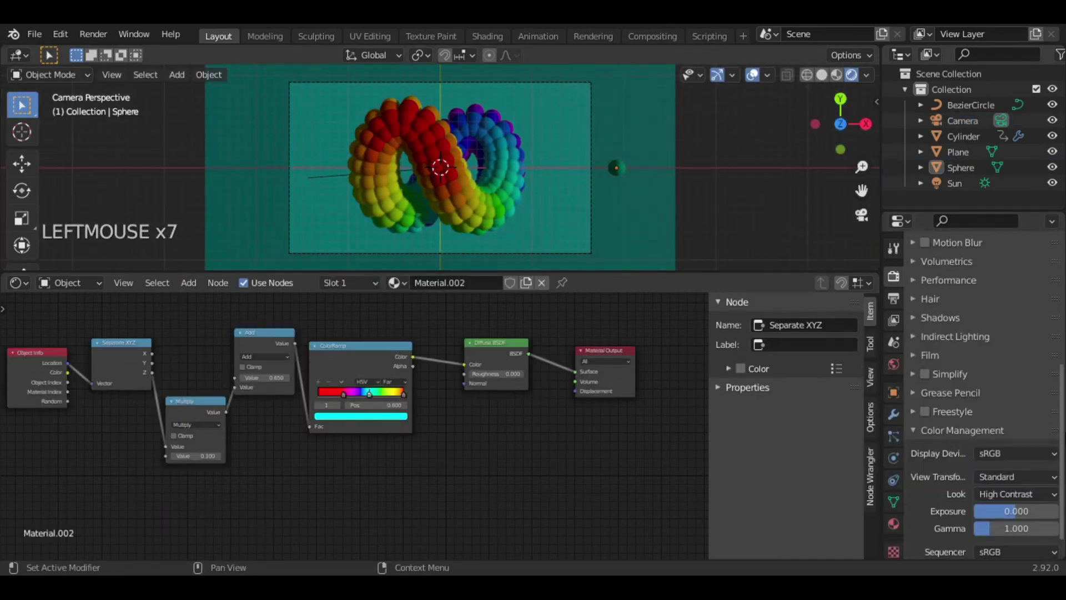
Step: Switch the render engine to Cycles and enable viewport denoising
scroll(994, 389, up, 5)
click(1015, 273)
click(994, 321)
click(950, 455)
click(977, 496)
Step: Render the animation
click(93, 34)
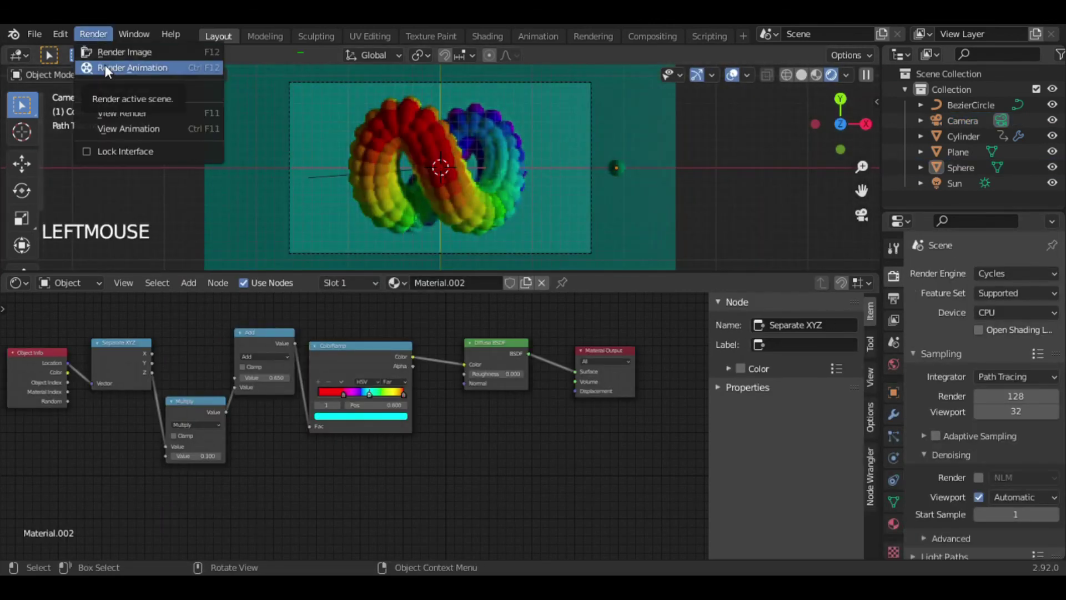